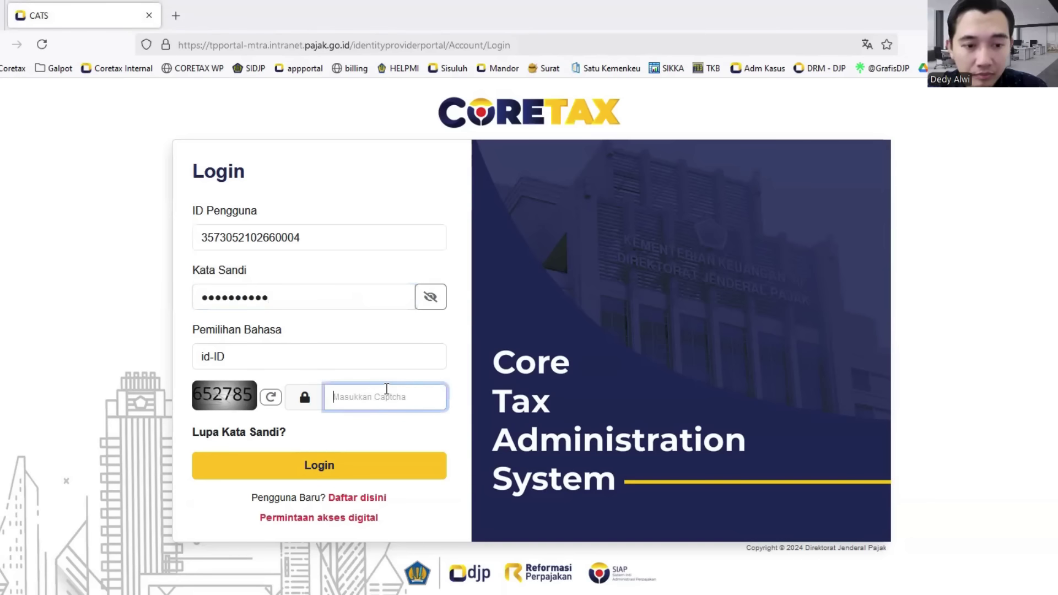
- Enter the displayed captcha code and log in to Coretax
text(652785)
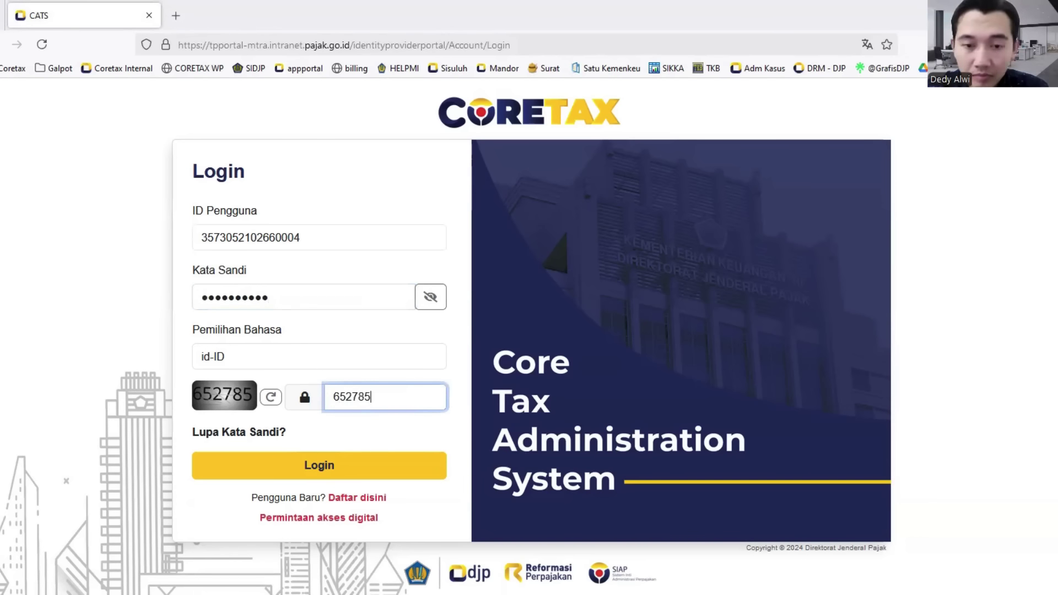
click(354, 462)
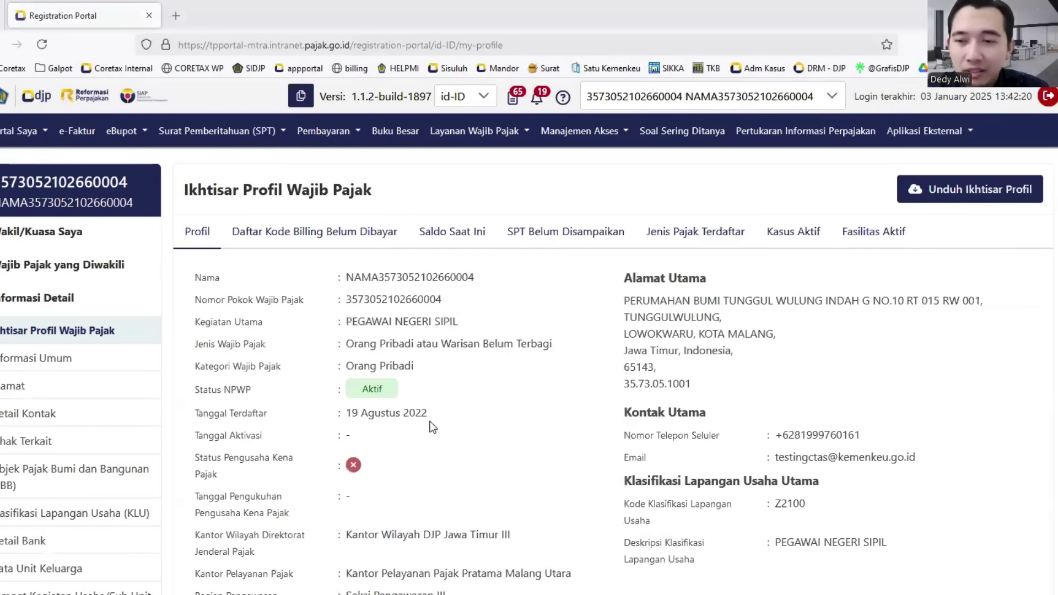
- Open the header taxpayer selector to list the main and represented accounts
triple_click(374, 320)
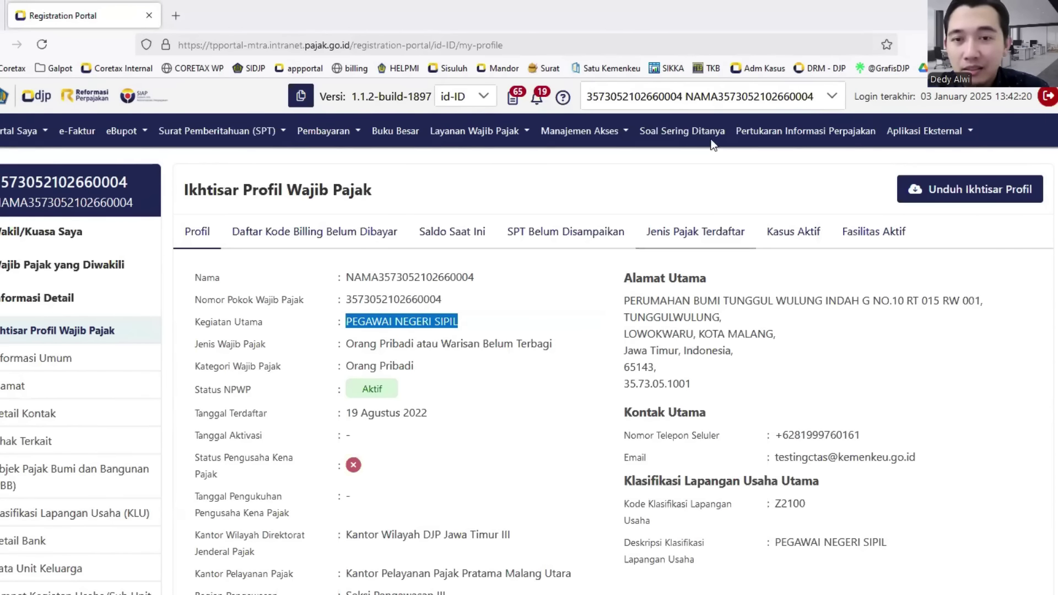
click(734, 101)
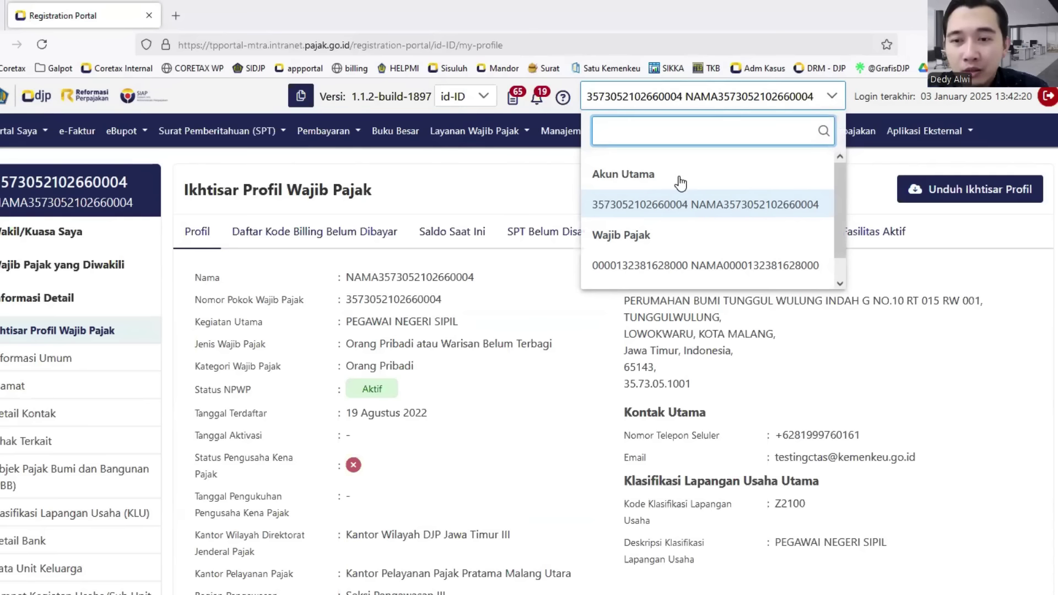
- Pick the first represented taxpayer under Wajib Pajak to act on its behalf
scroll(688, 185, down, 2)
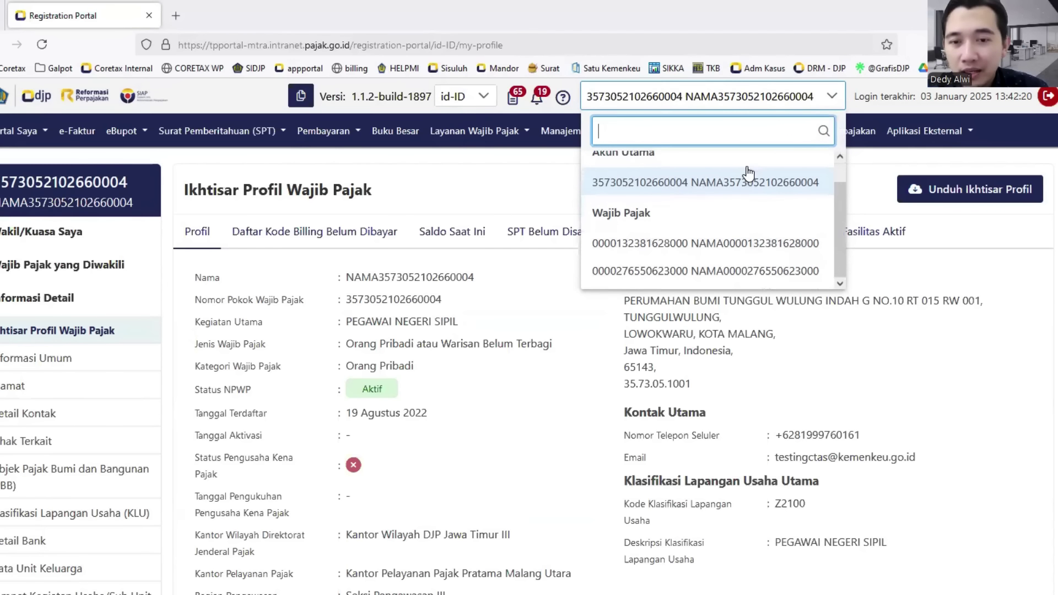
scroll(740, 190, up, 1)
scroll(740, 190, up, 1)
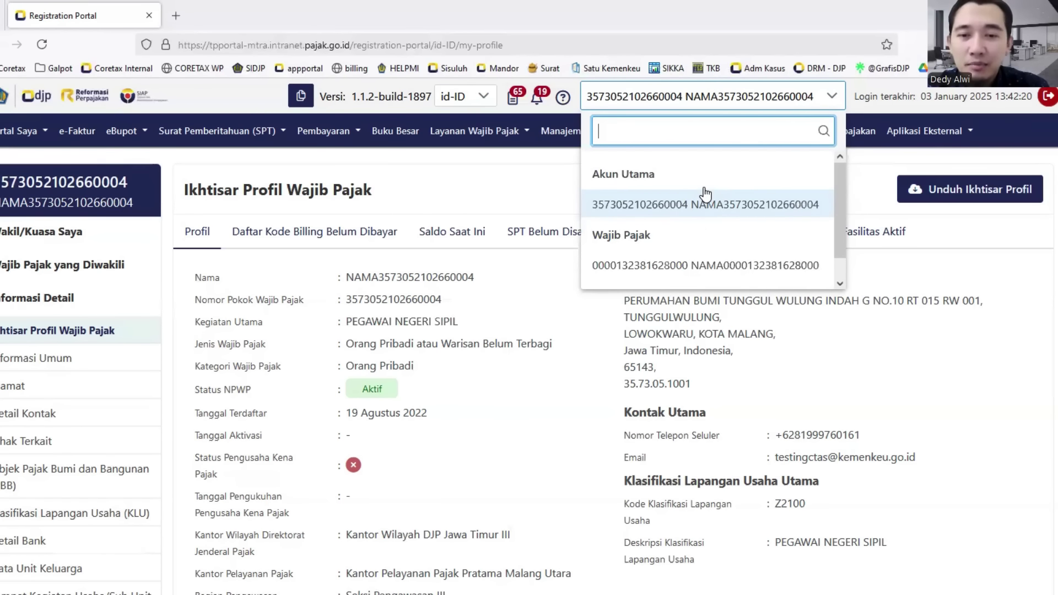
scroll(693, 221, down, 1)
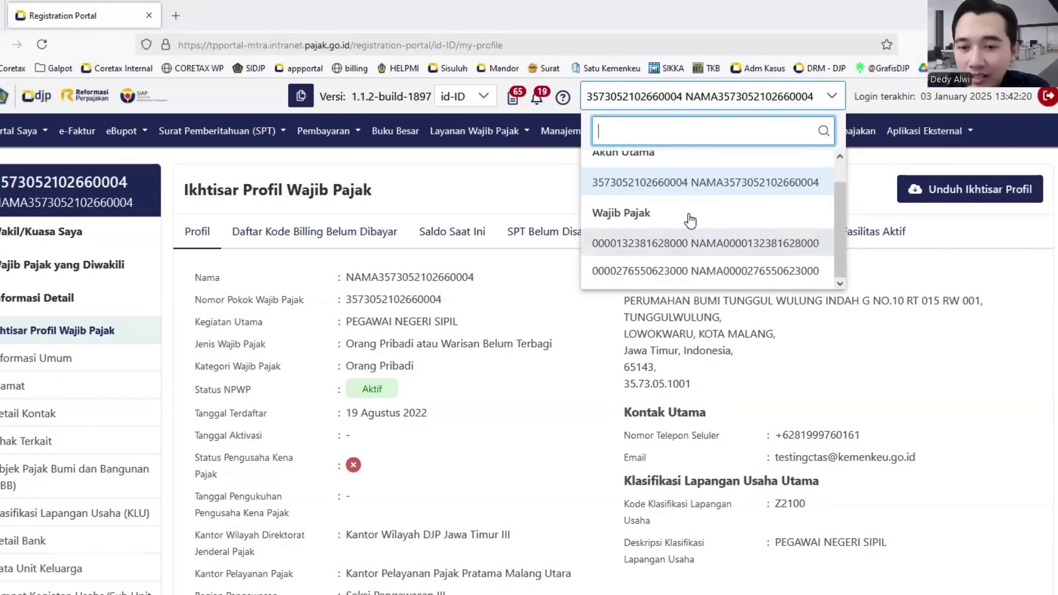
click(707, 248)
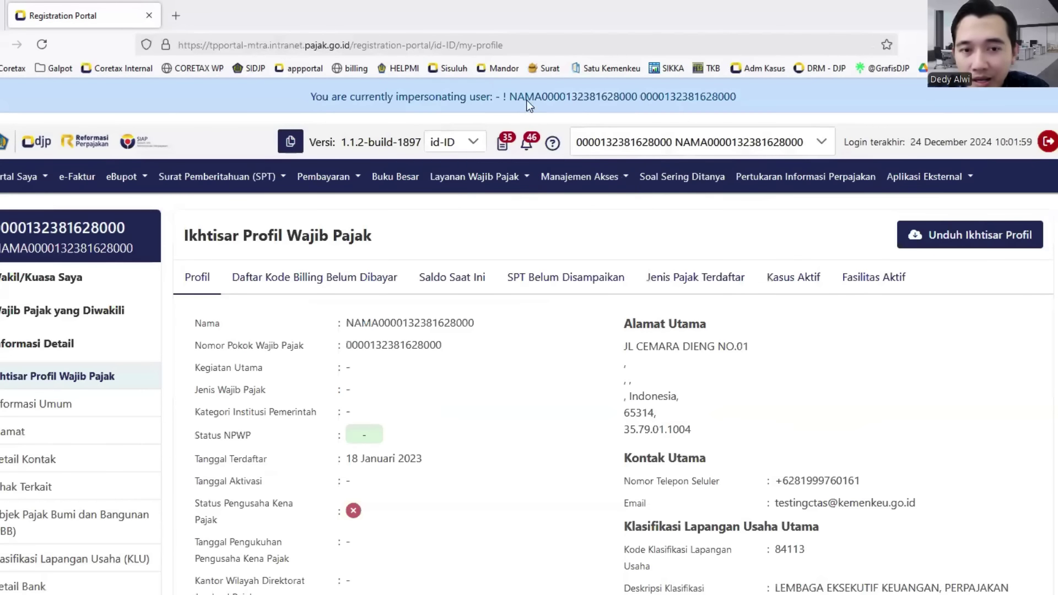
- Highlight the 'You are currently impersonating user' banner, then clear the highlight
double_click(410, 98)
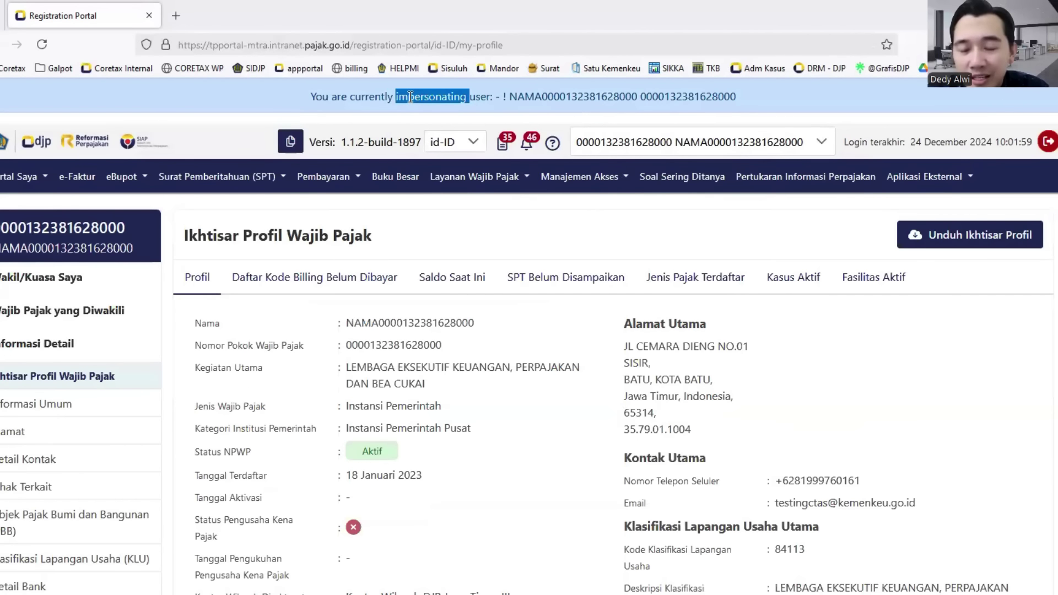
triple_click(411, 98)
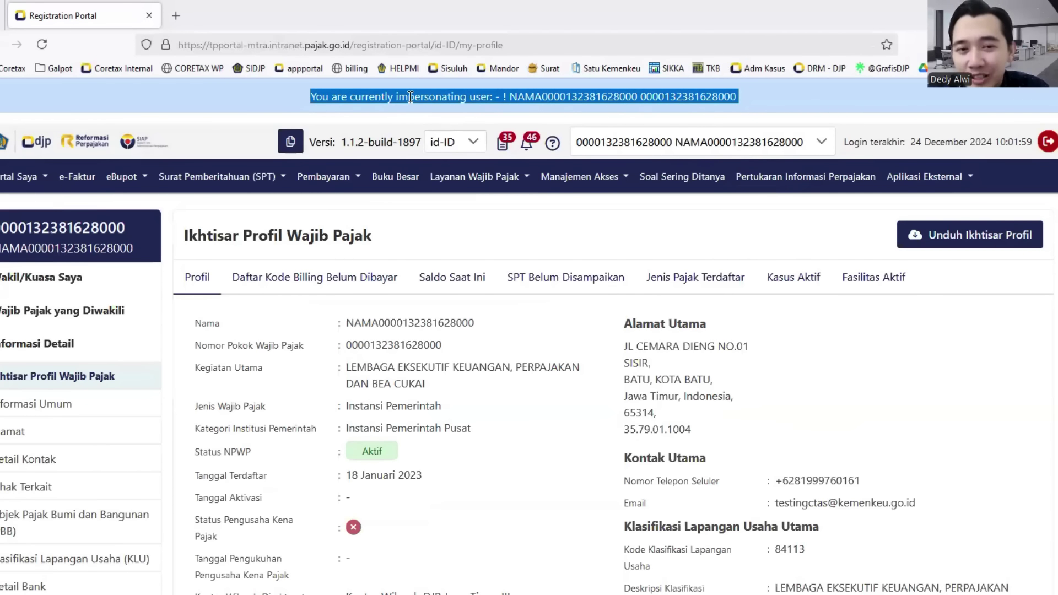
double_click(430, 97)
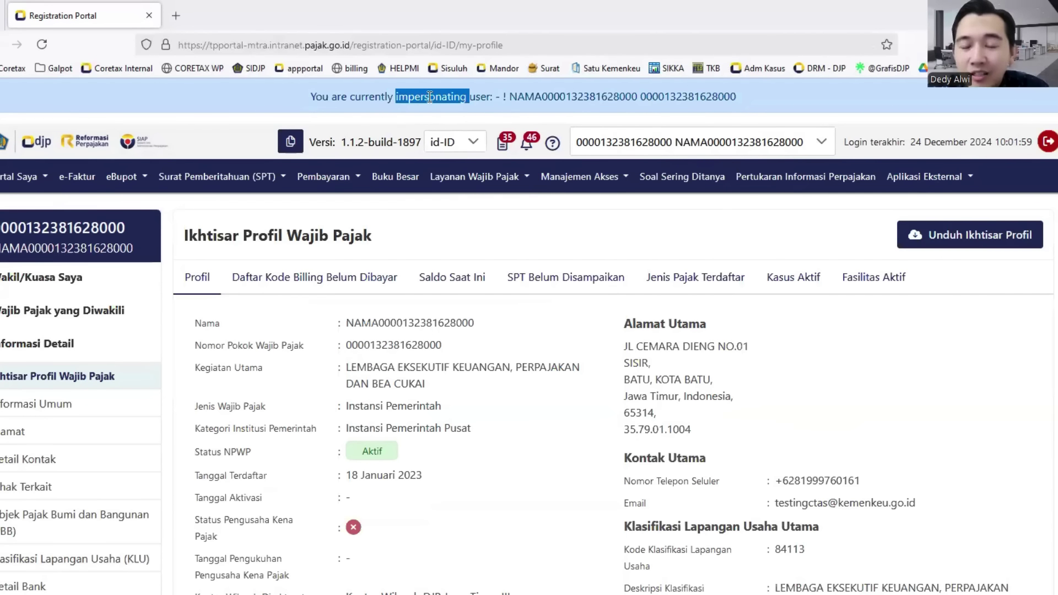
triple_click(430, 97)
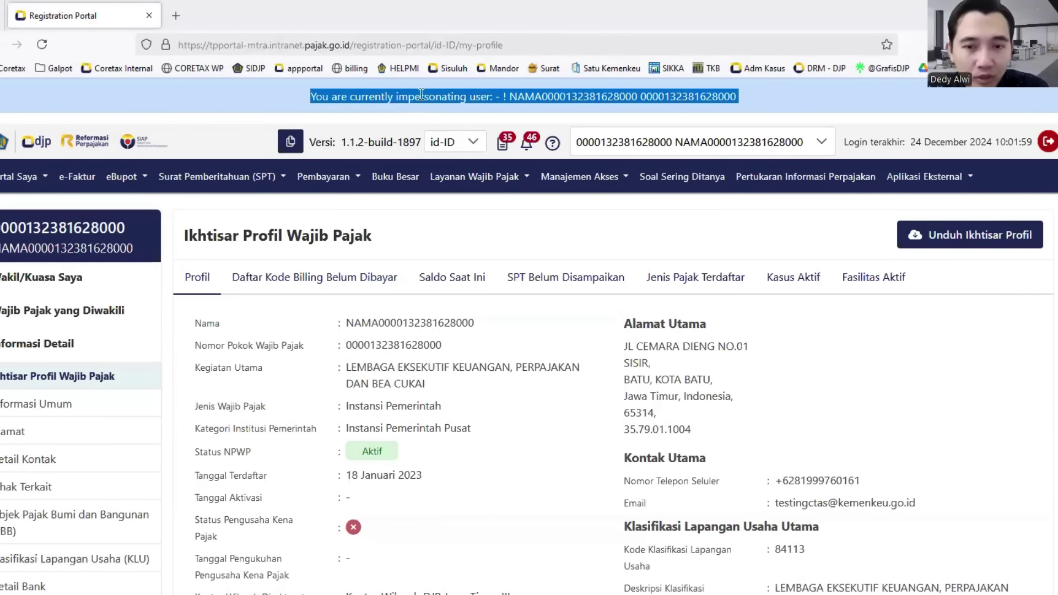
click(818, 104)
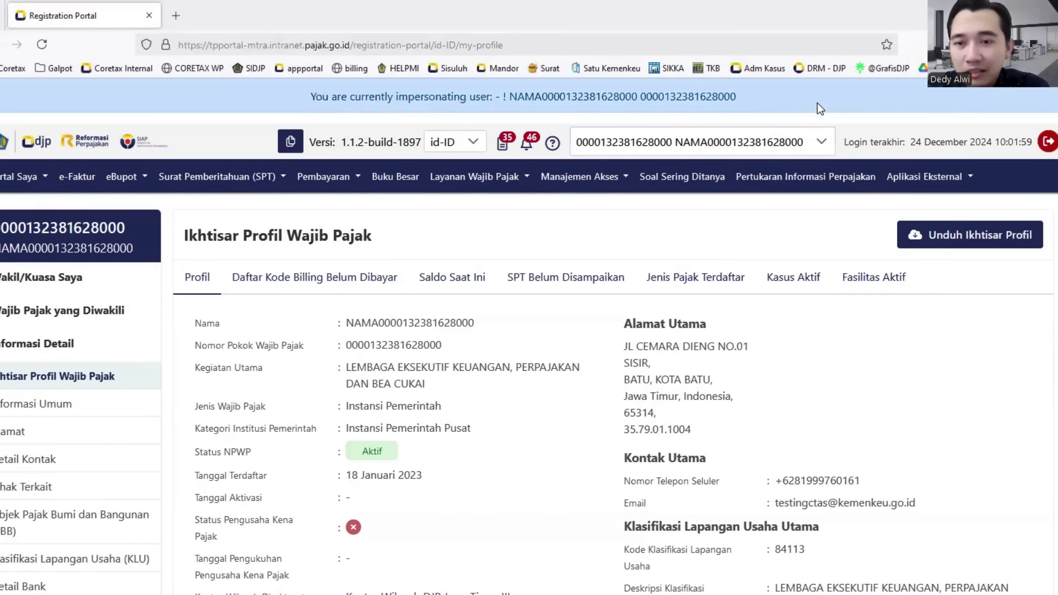
double_click(818, 108)
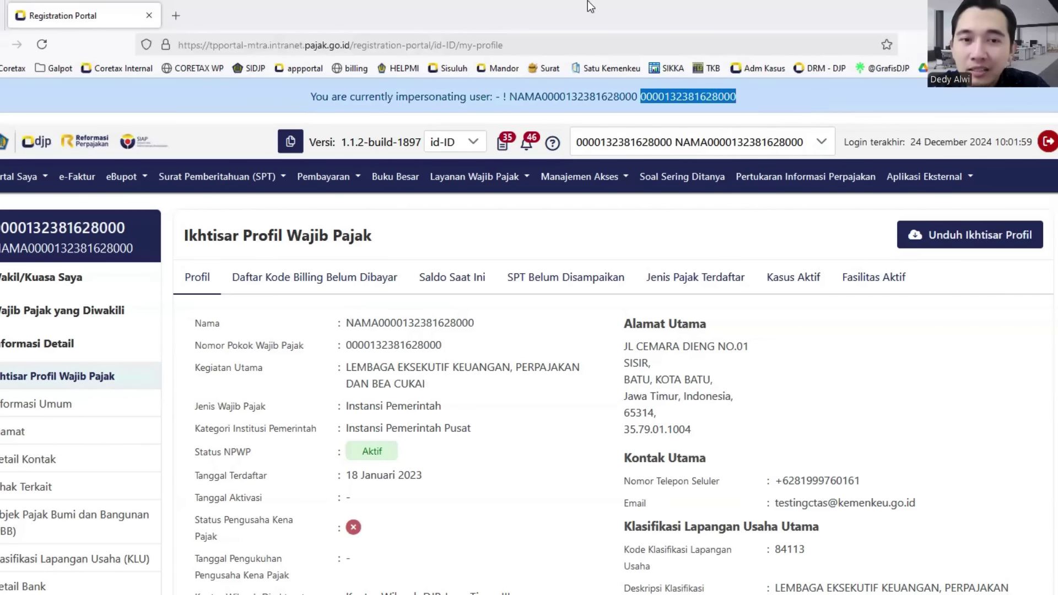
drag(310, 97, 767, 90)
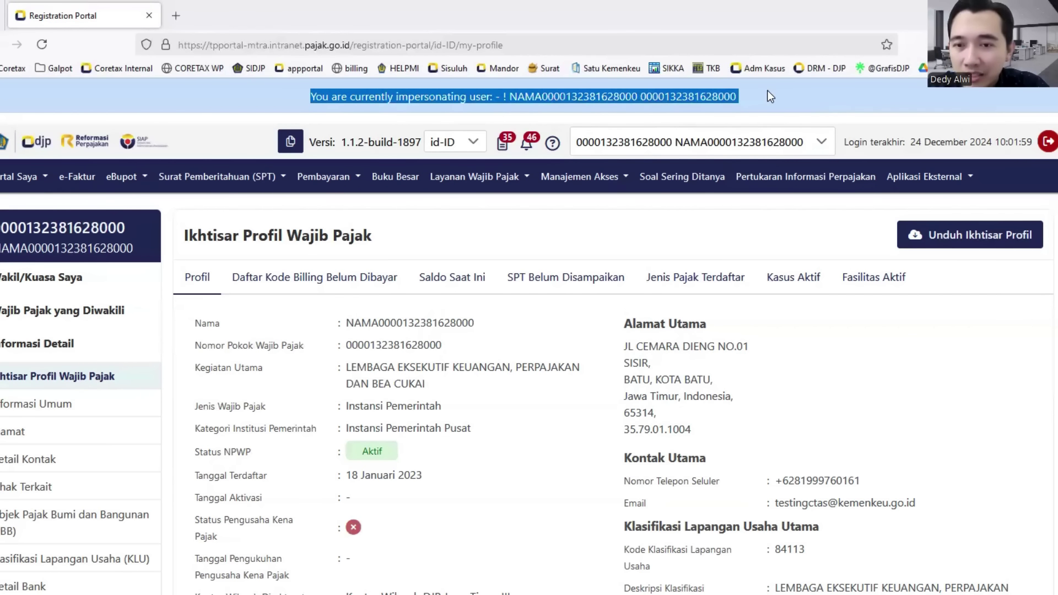
click(773, 90)
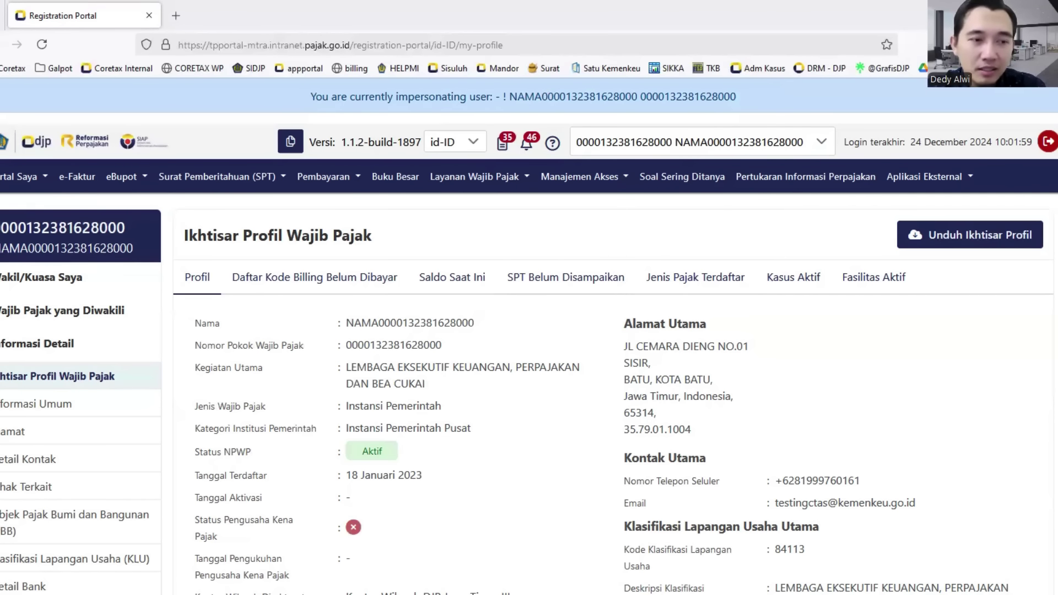
- Open Portal Saya > Profil Saya > Informasi Umum for the represented taxpayer
click(8, 175)
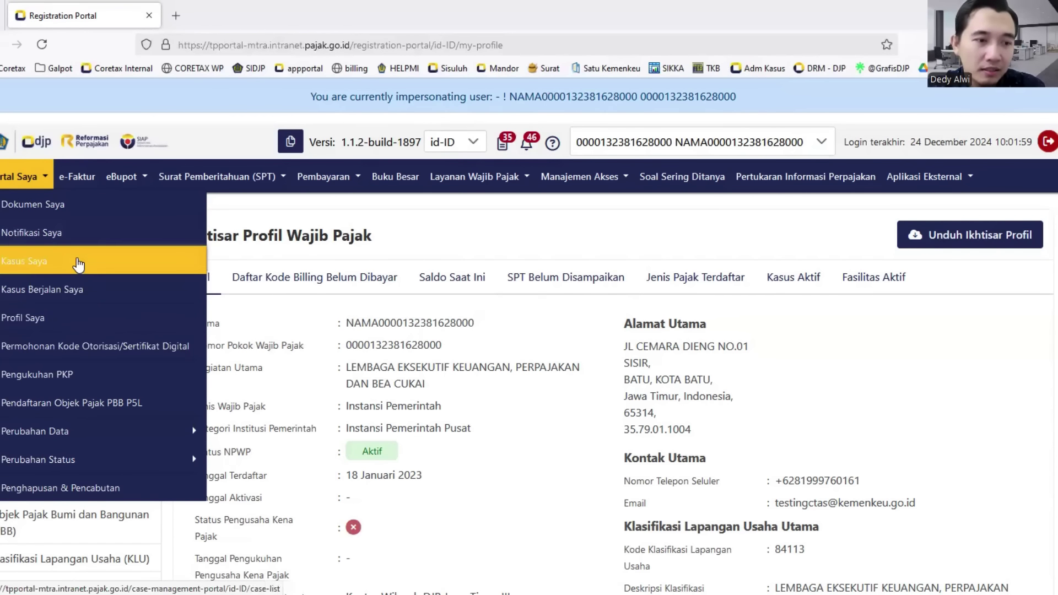
click(53, 320)
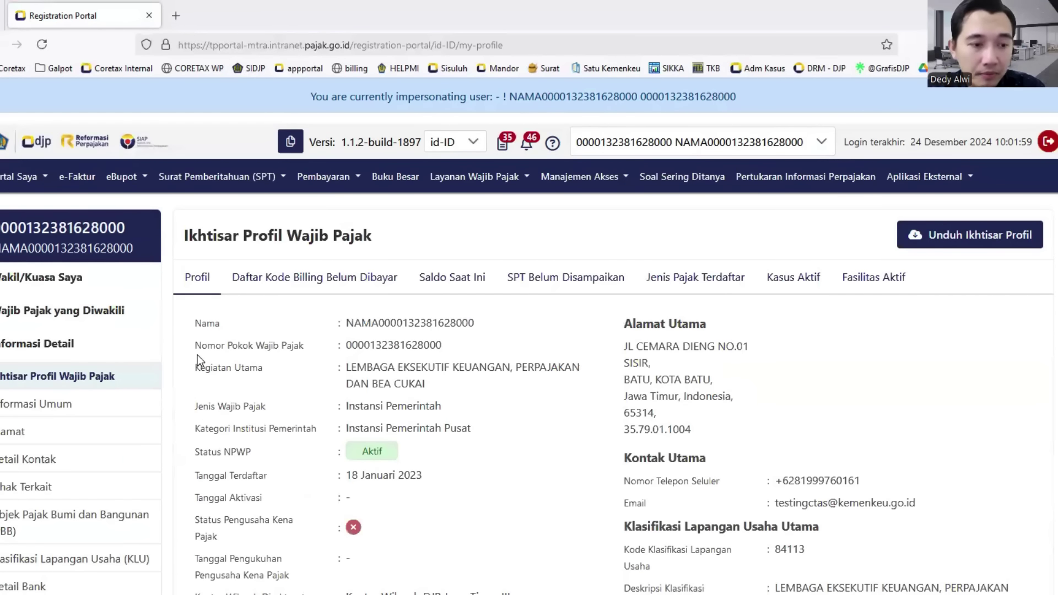
scroll(197, 355, down, 2)
click(62, 334)
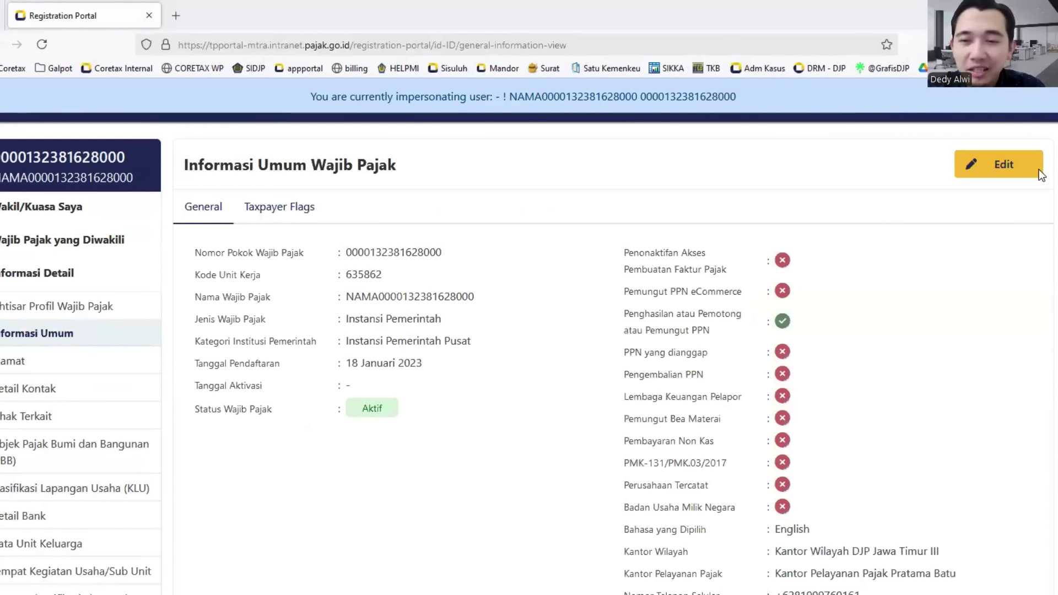
- Scroll through the general information, then go back to the portal home page
scroll(231, 384, down, 4)
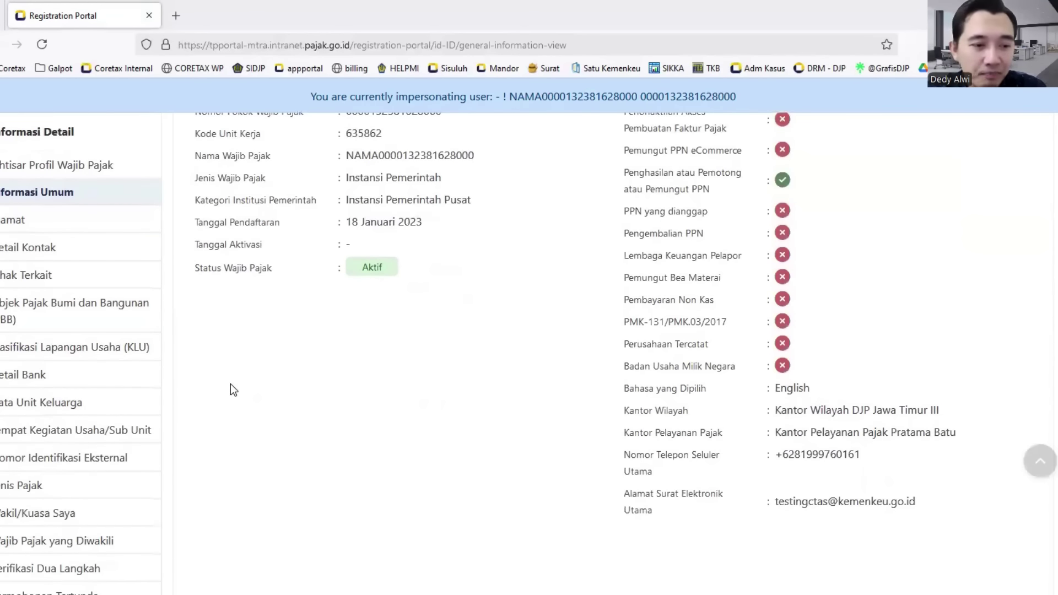
scroll(230, 384, down, 4)
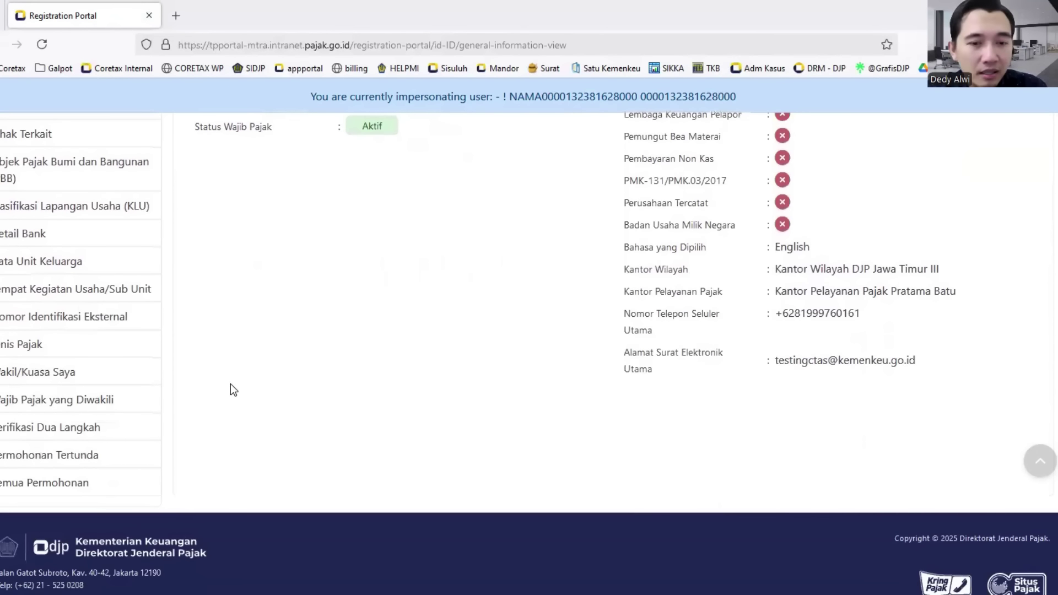
scroll(230, 384, up, 2)
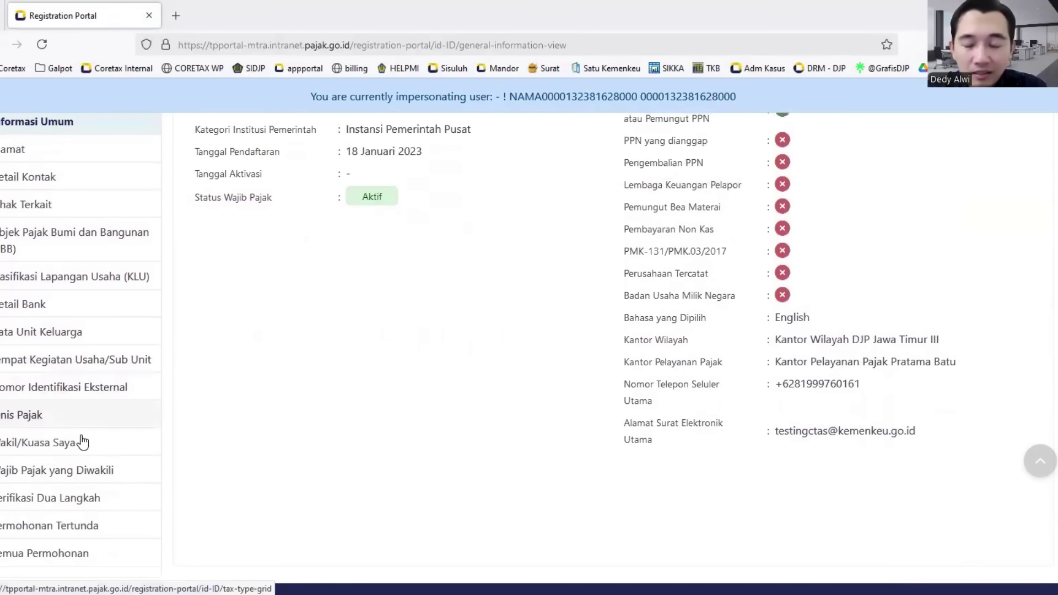
scroll(82, 441, up, 6)
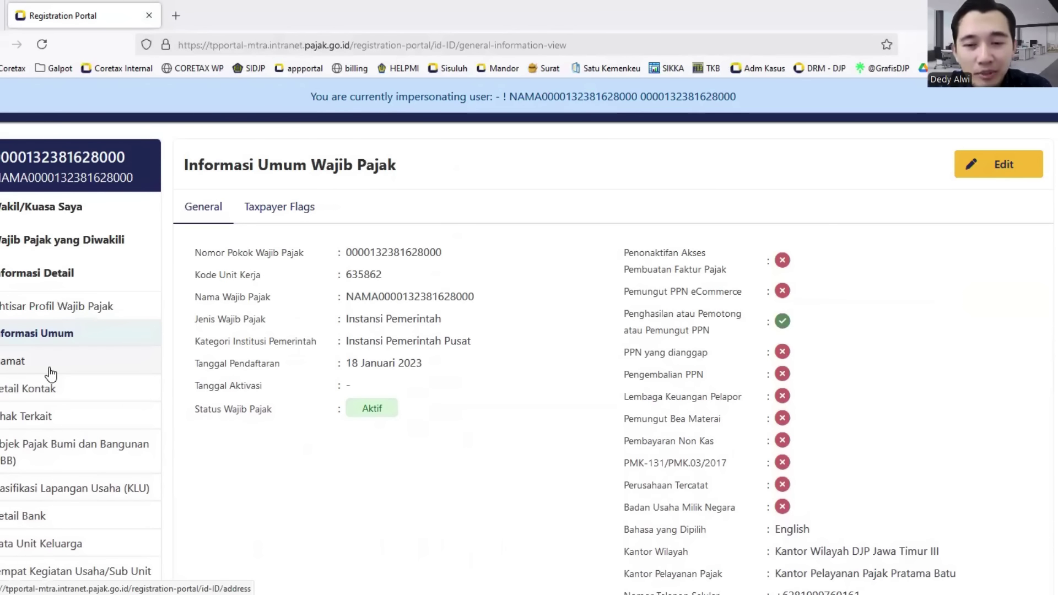
scroll(50, 371, down, 4)
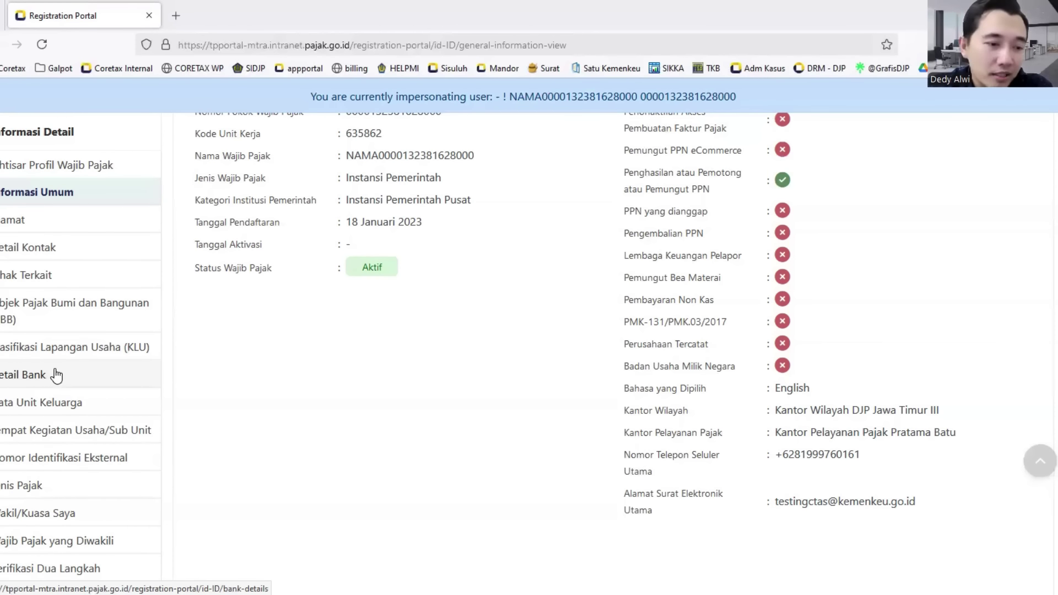
scroll(75, 437, up, 4)
click(49, 142)
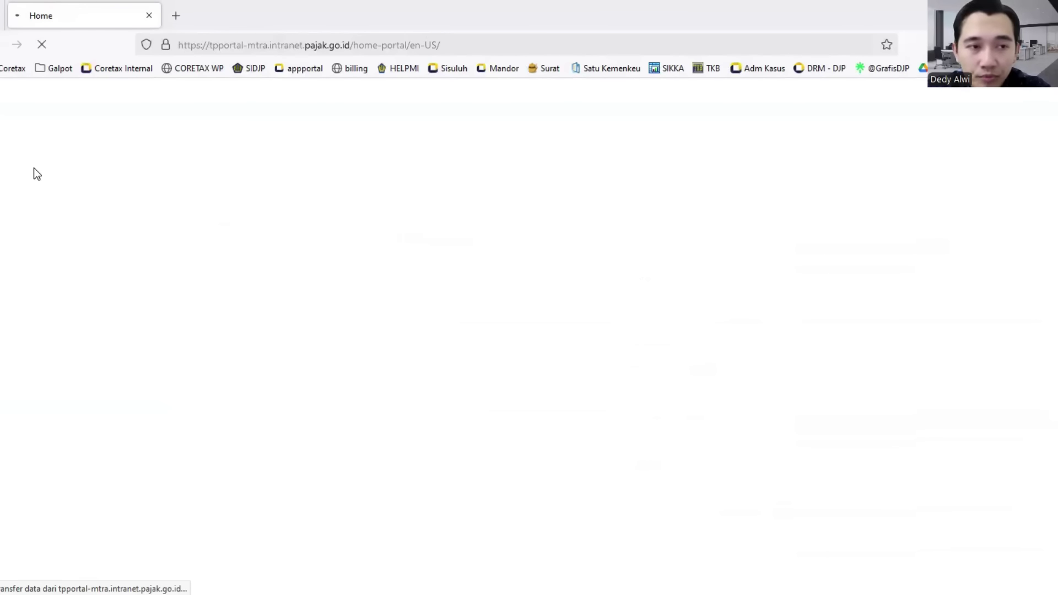
- Open Portal Saya > Wakil/Kuasa Saya to list the five appointed representatives
click(1, 44)
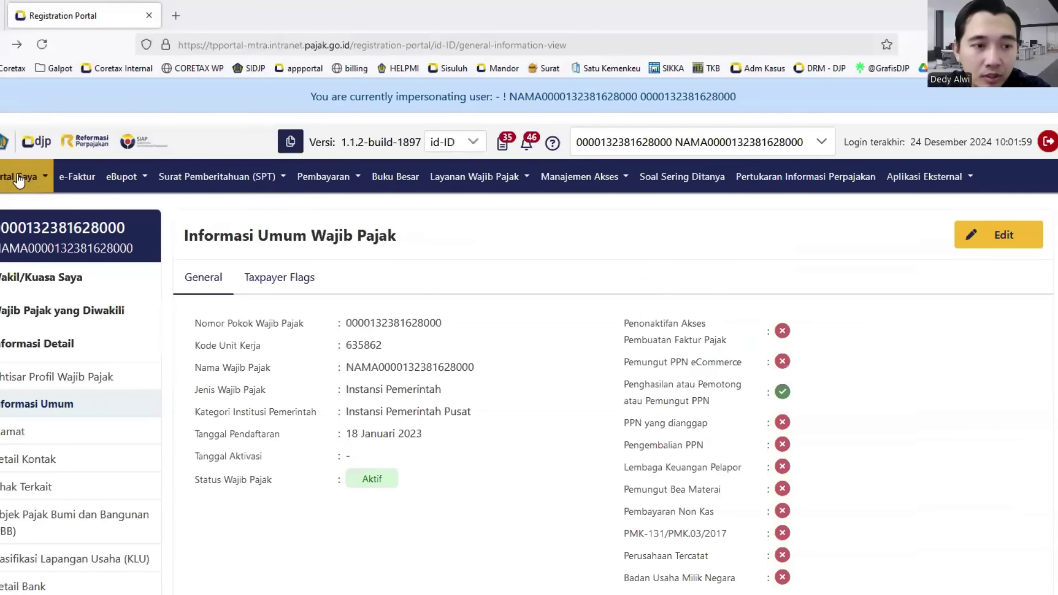
click(23, 176)
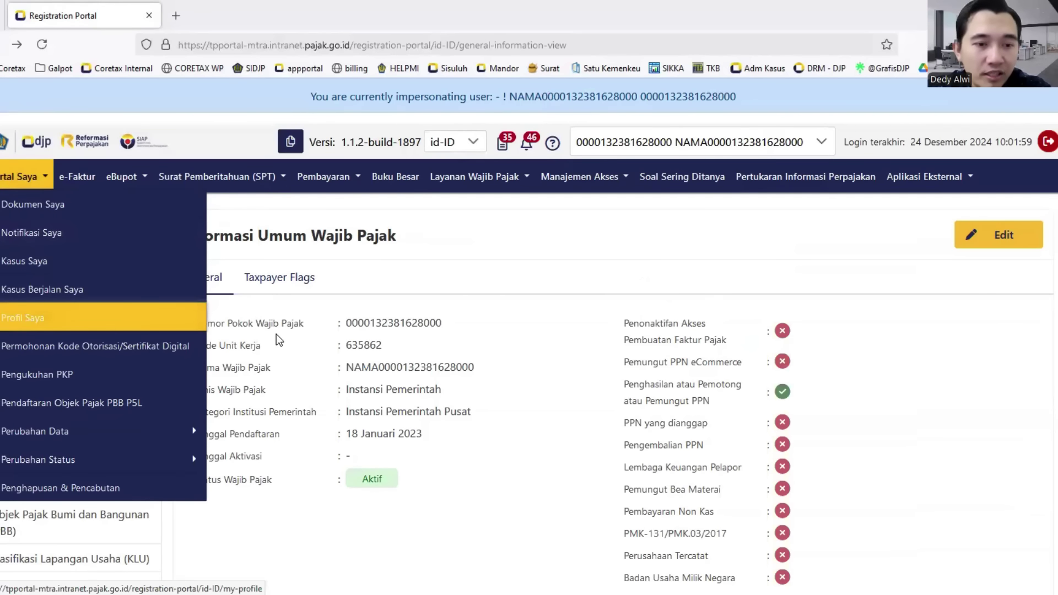
scroll(154, 350, down, 4)
scroll(102, 342, down, 3)
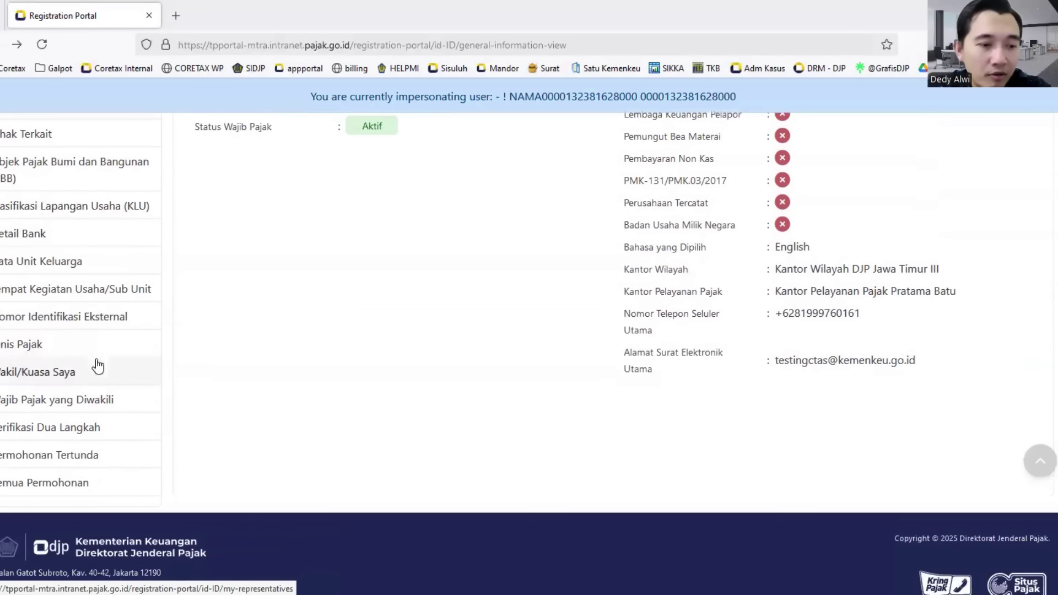
click(55, 379)
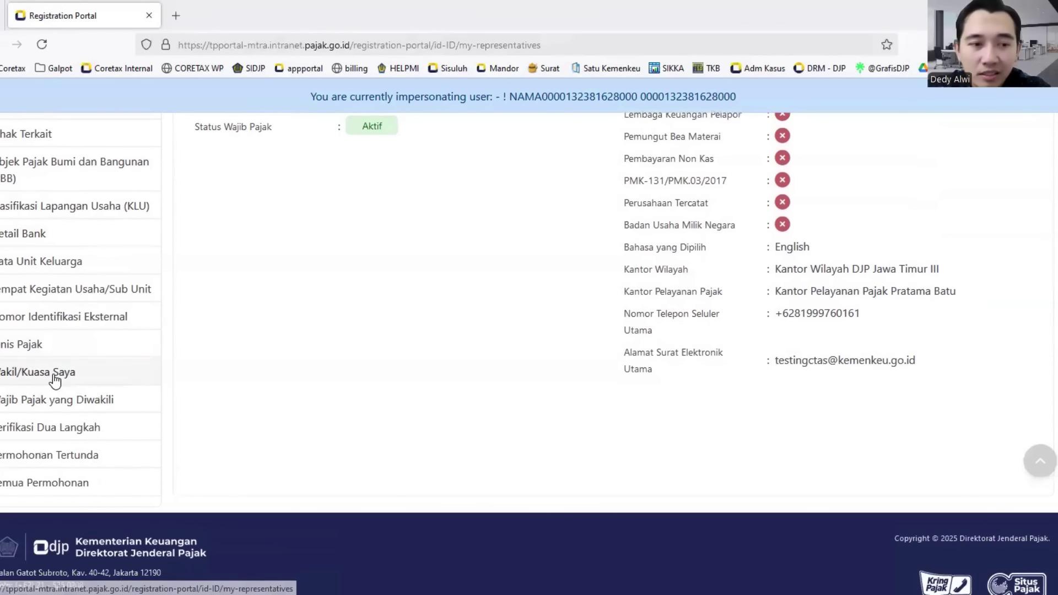
scroll(379, 350, up, 3)
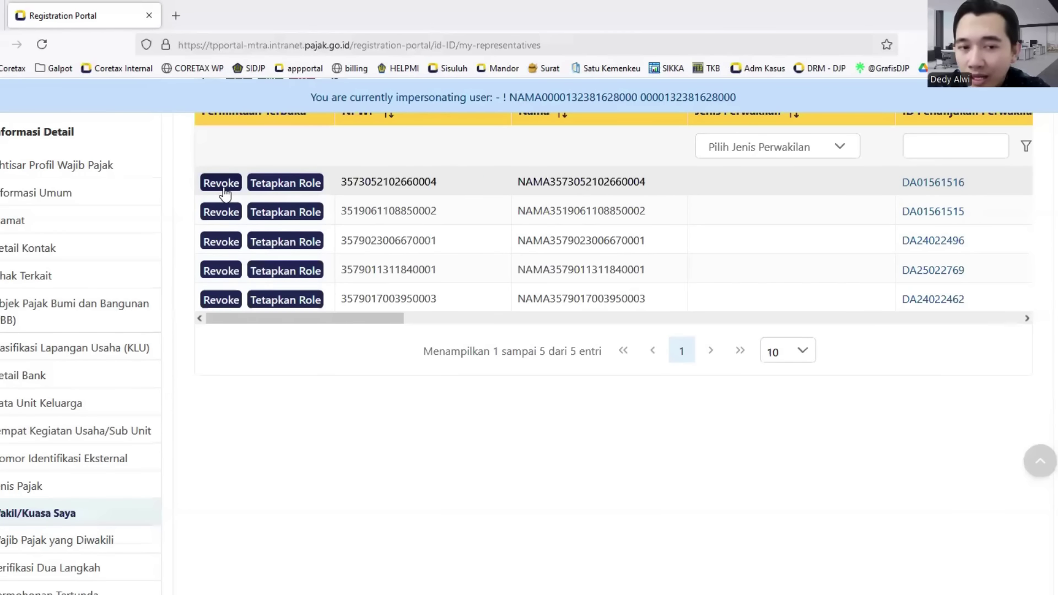
- Start Tetapkan Role for the first representative and browse roles matching 'drafter'
click(303, 182)
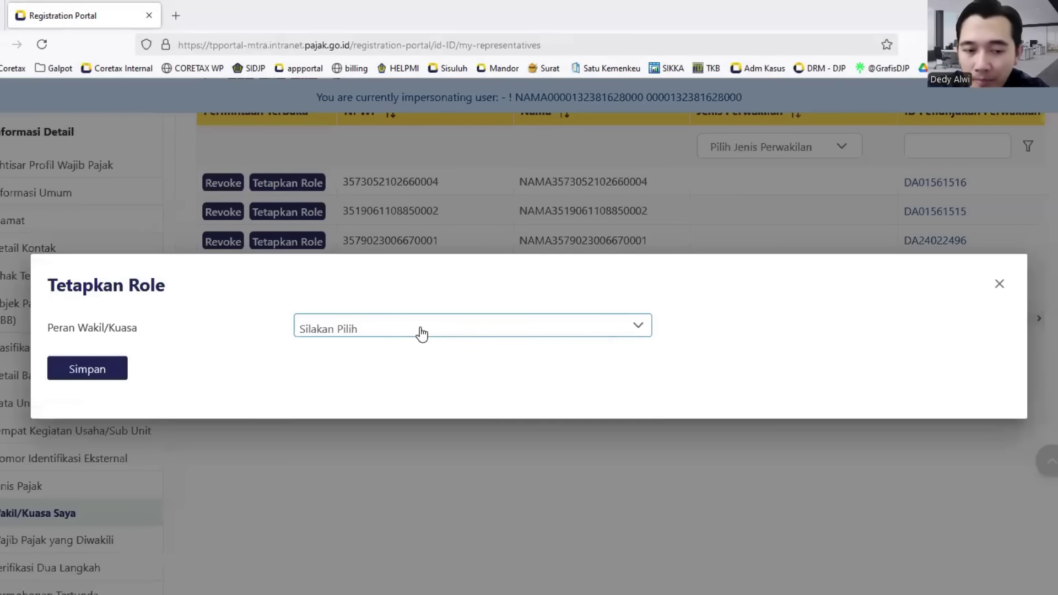
click(425, 337)
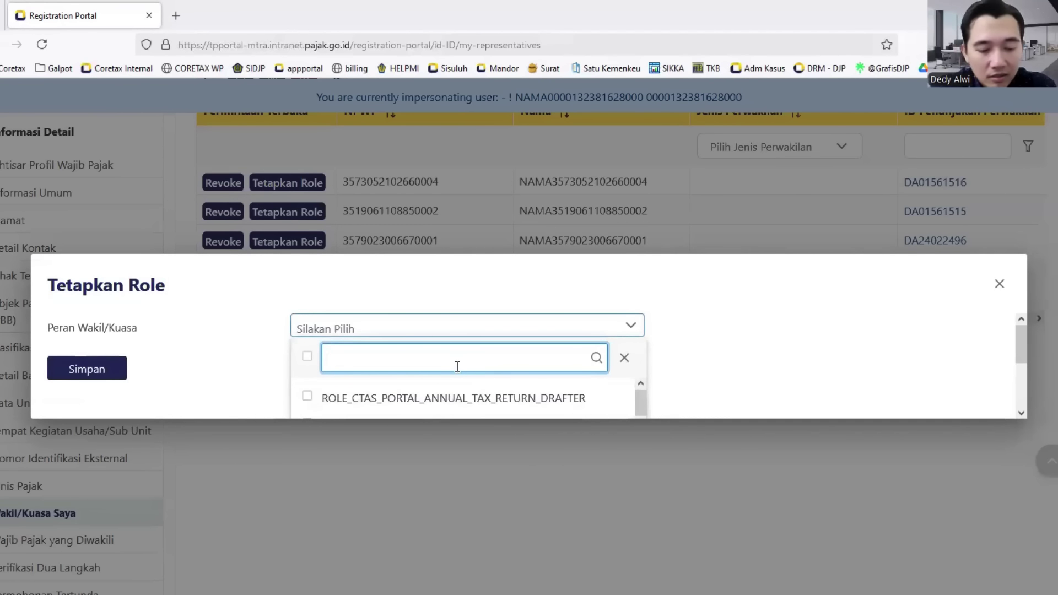
text(drafter)
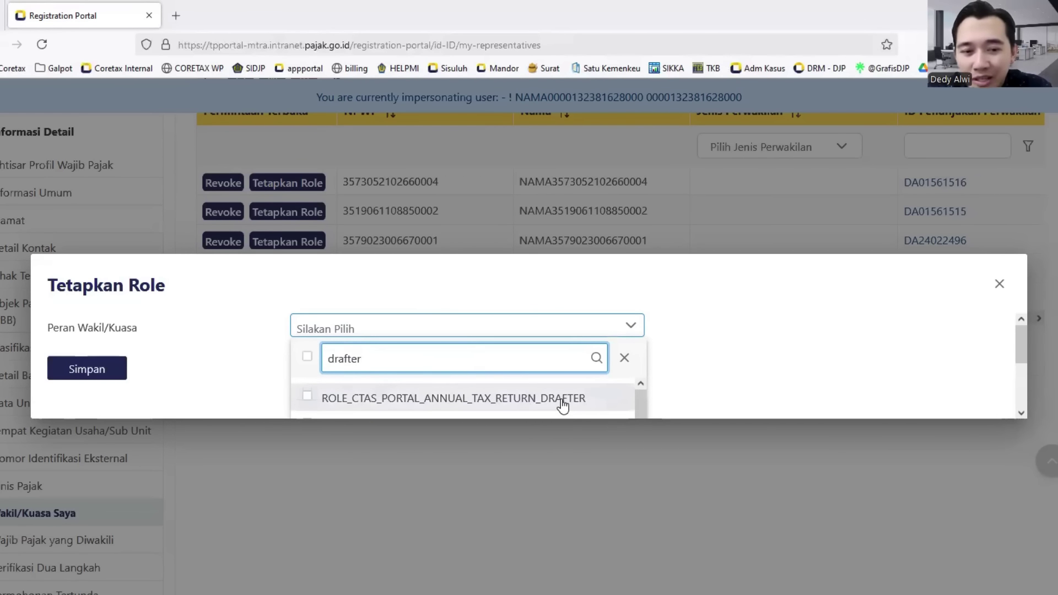
scroll(562, 405, down, 2)
scroll(504, 398, up, 1)
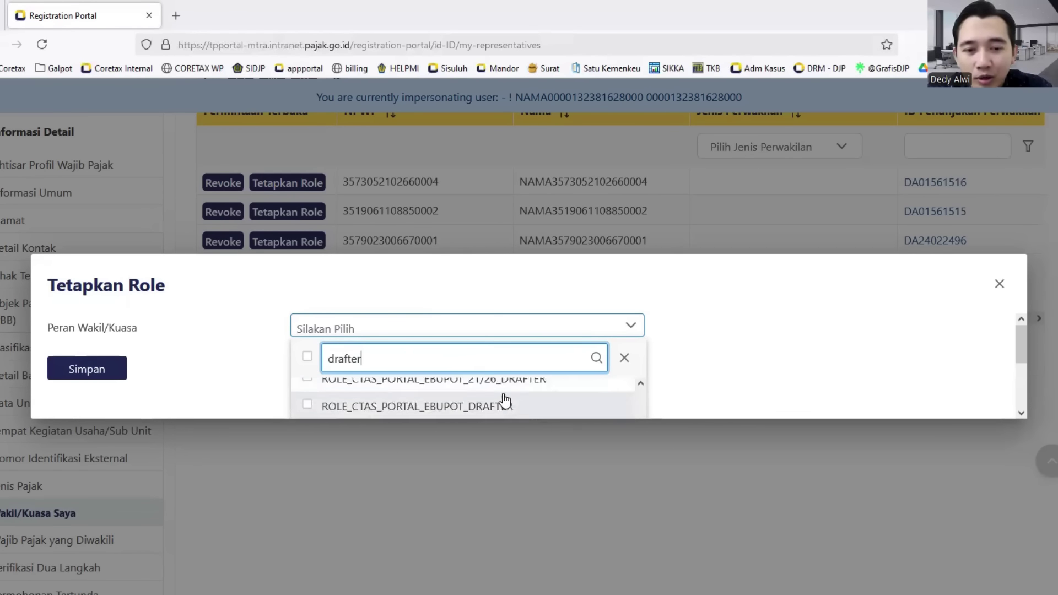
scroll(504, 398, up, 1)
scroll(502, 396, down, 3)
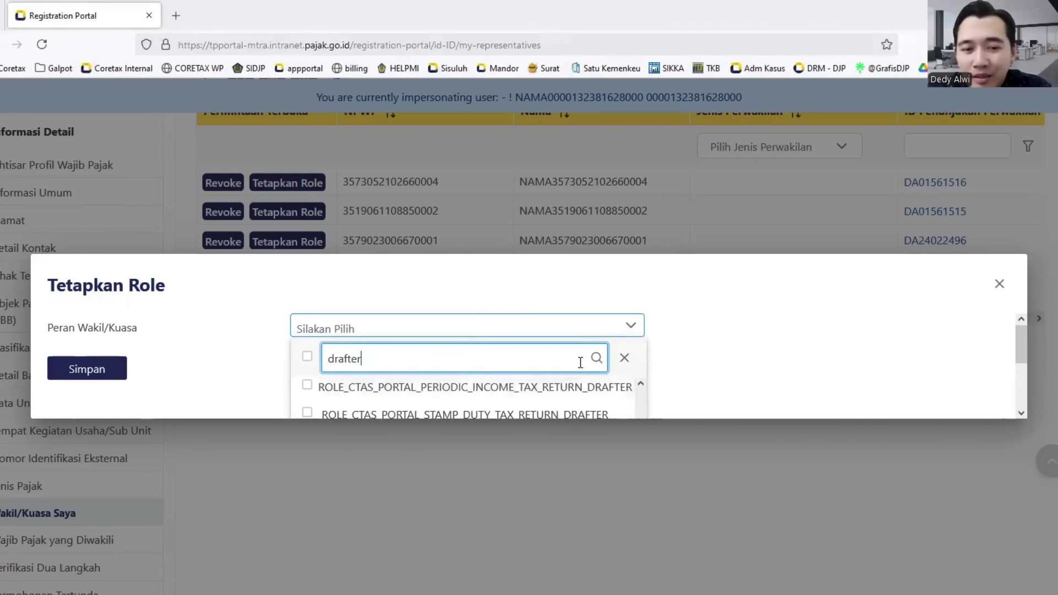
key(BackSpace)
key(BackSpace)
key(BackSpace)
key(BackSpace)
key(BackSpace)
key(BackSpace)
key(BackSpace)
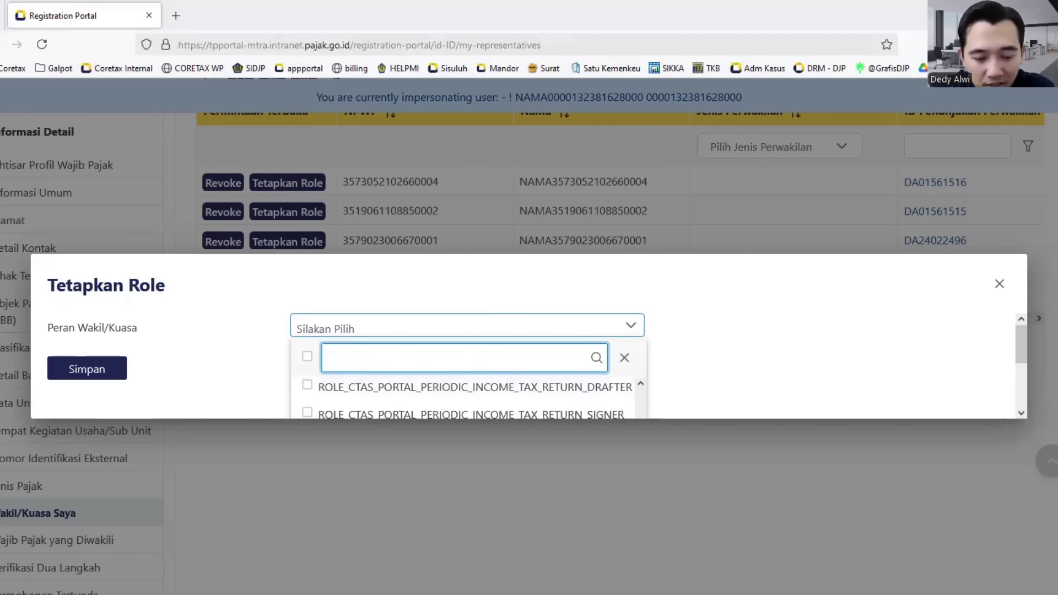
- Add the annual return, eBupot and periodic income tax return SIGNER roles, then close
text(signer)
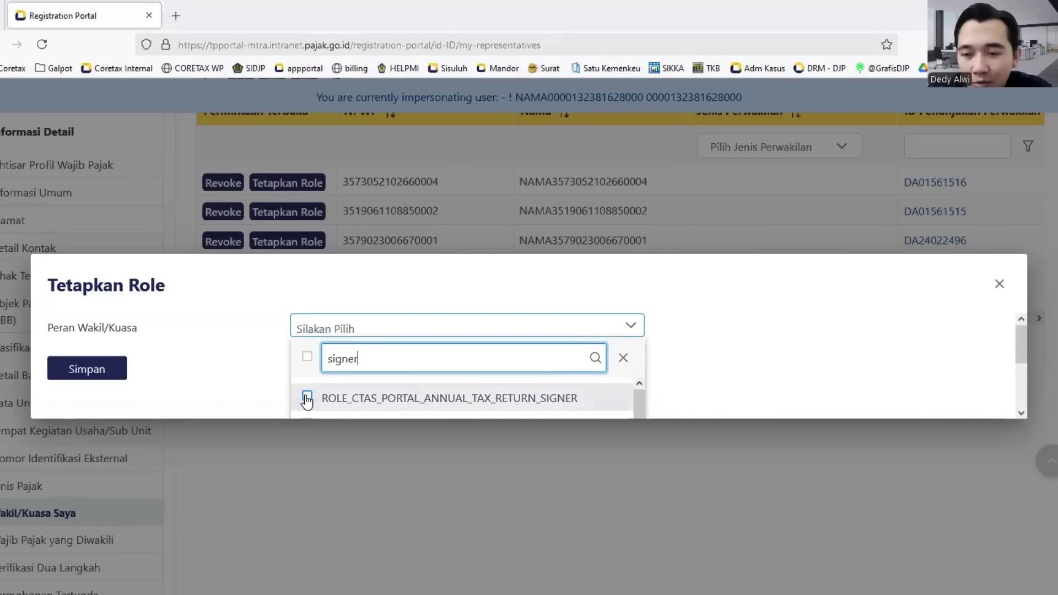
click(307, 399)
scroll(313, 406, down, 3)
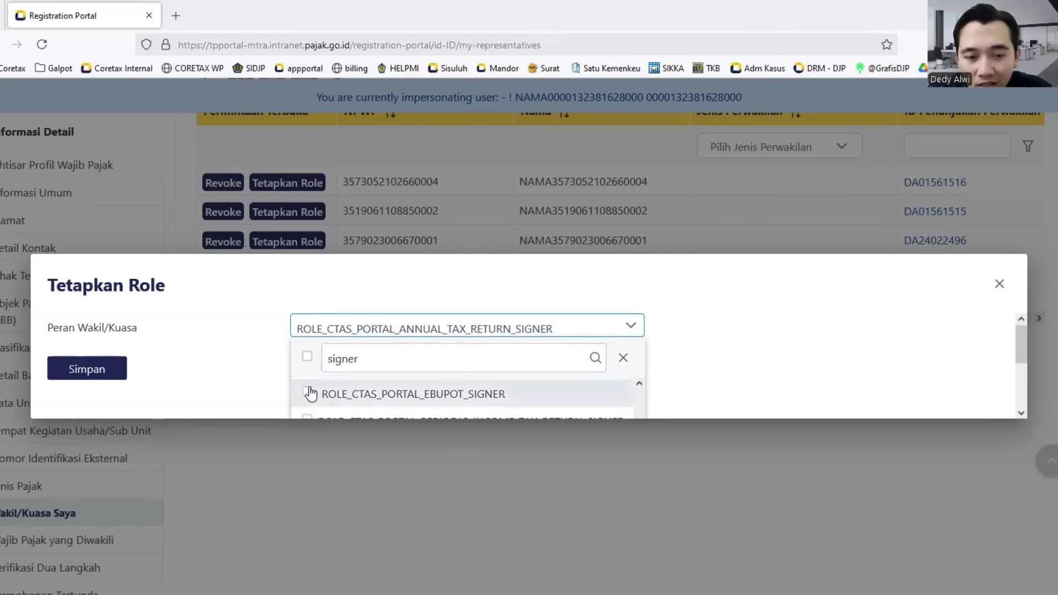
click(313, 393)
scroll(316, 413, down, 2)
click(307, 389)
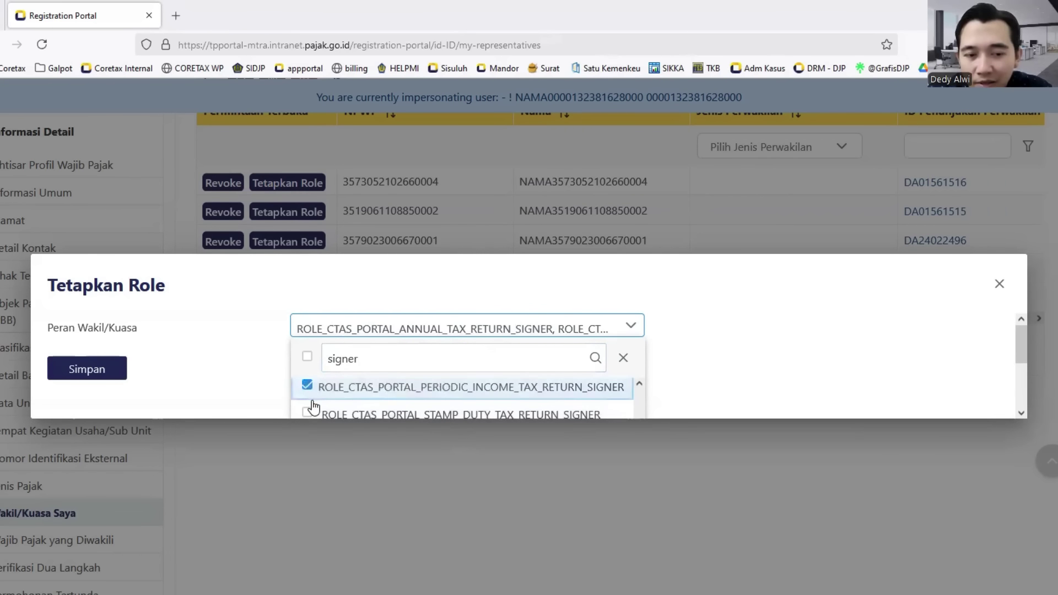
key(Escape)
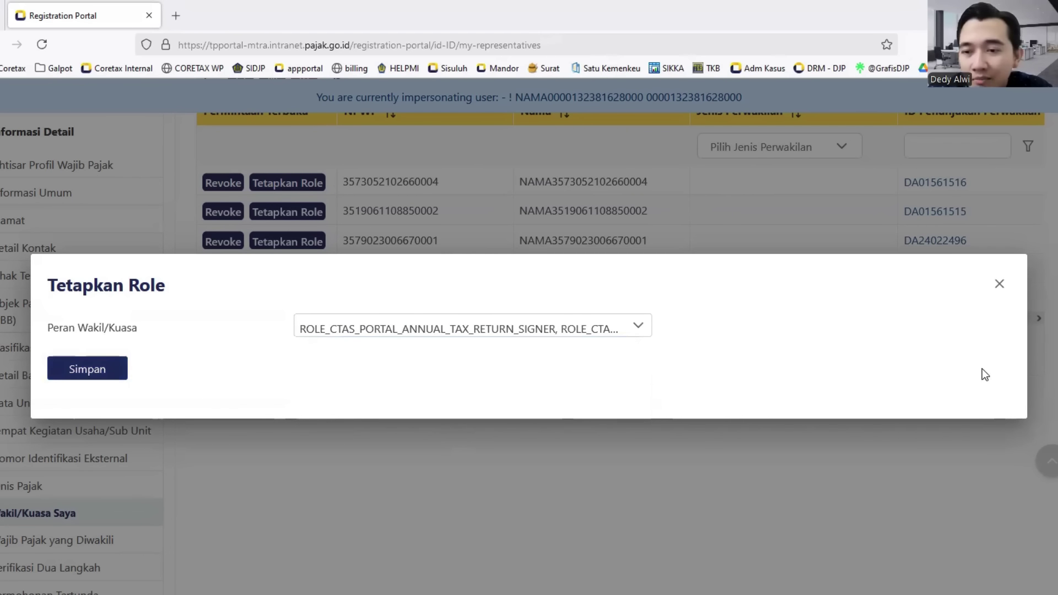
click(1001, 292)
- Show the Portal Saya page list above the representatives table
scroll(232, 443, up, 4)
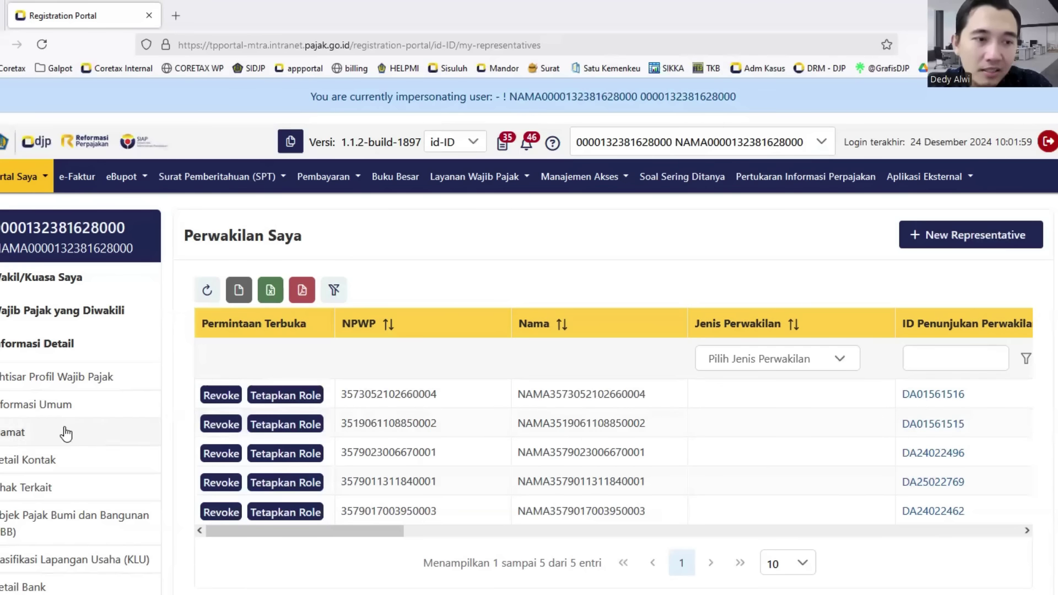
click(14, 183)
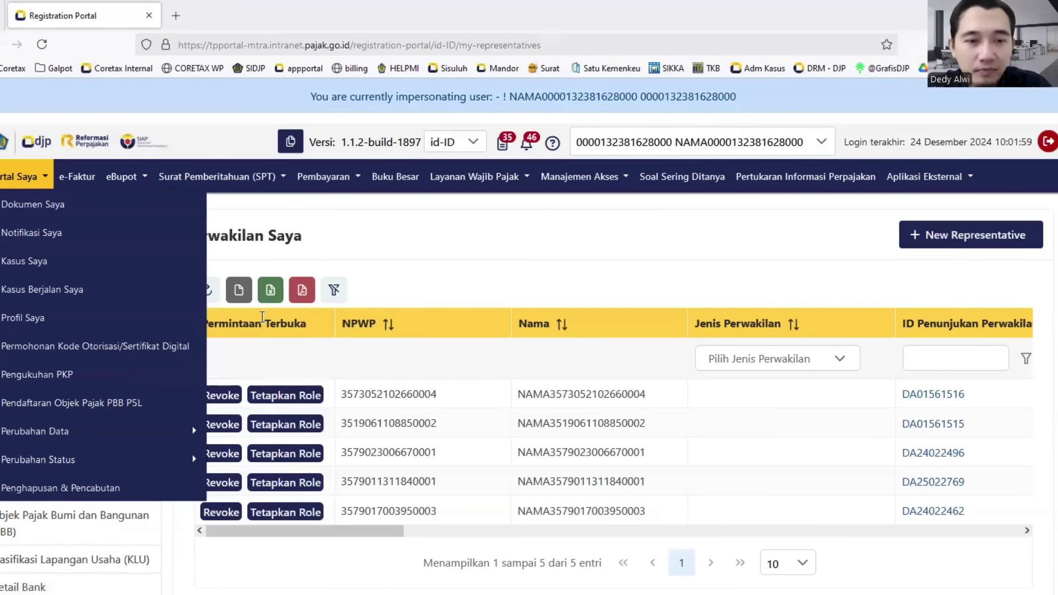
- Switch back to the Akun Utama main personal account and open Portal Saya
click(630, 230)
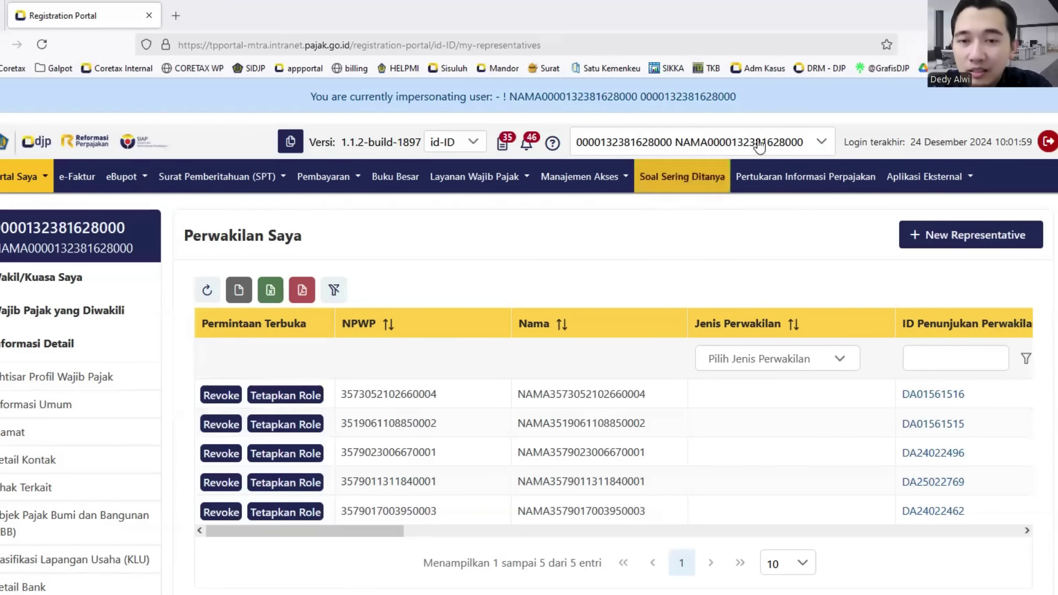
click(689, 142)
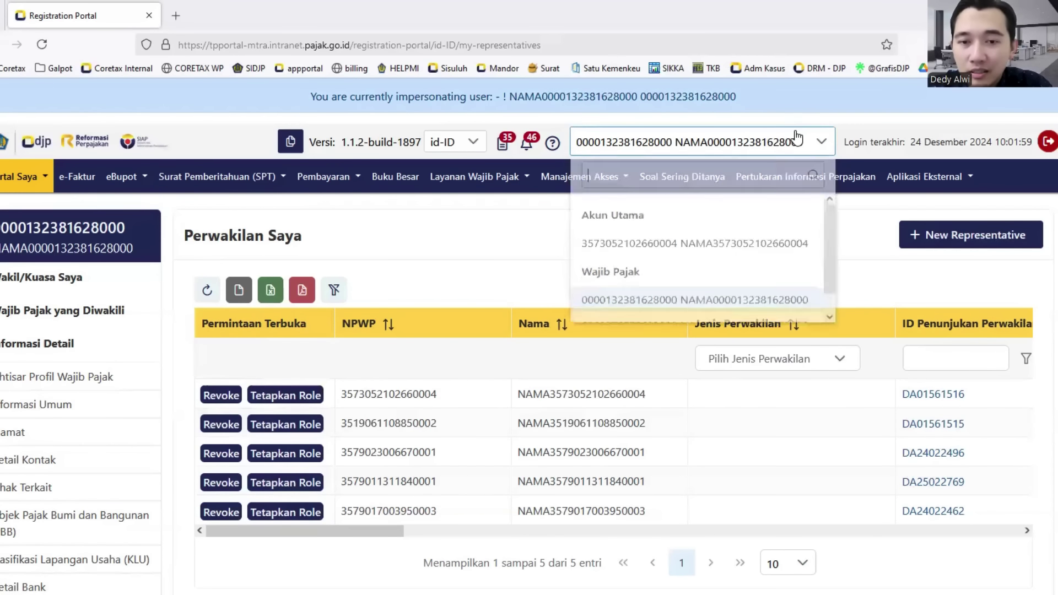
click(652, 259)
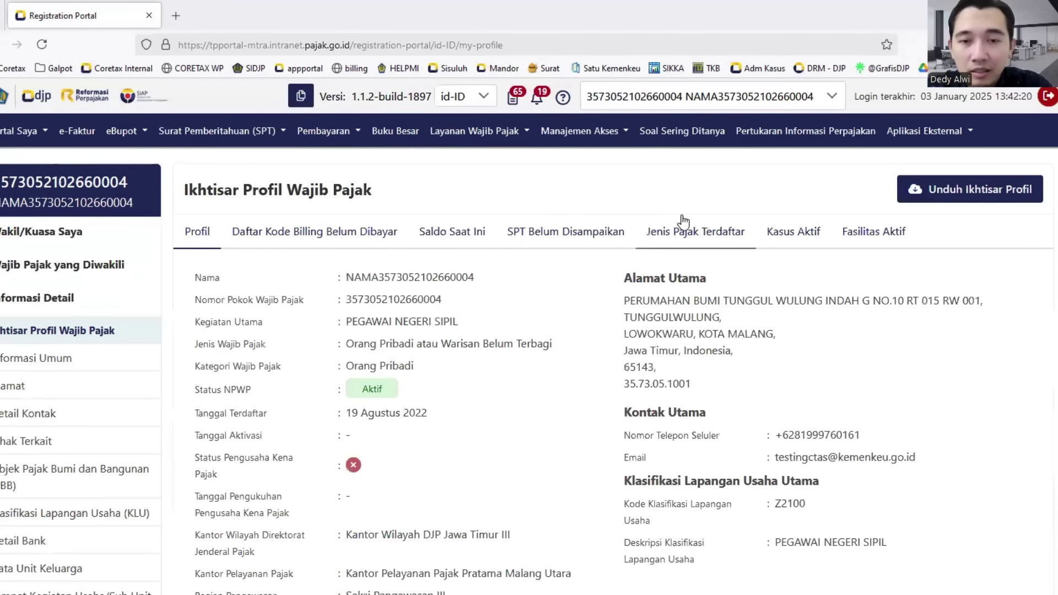
click(715, 103)
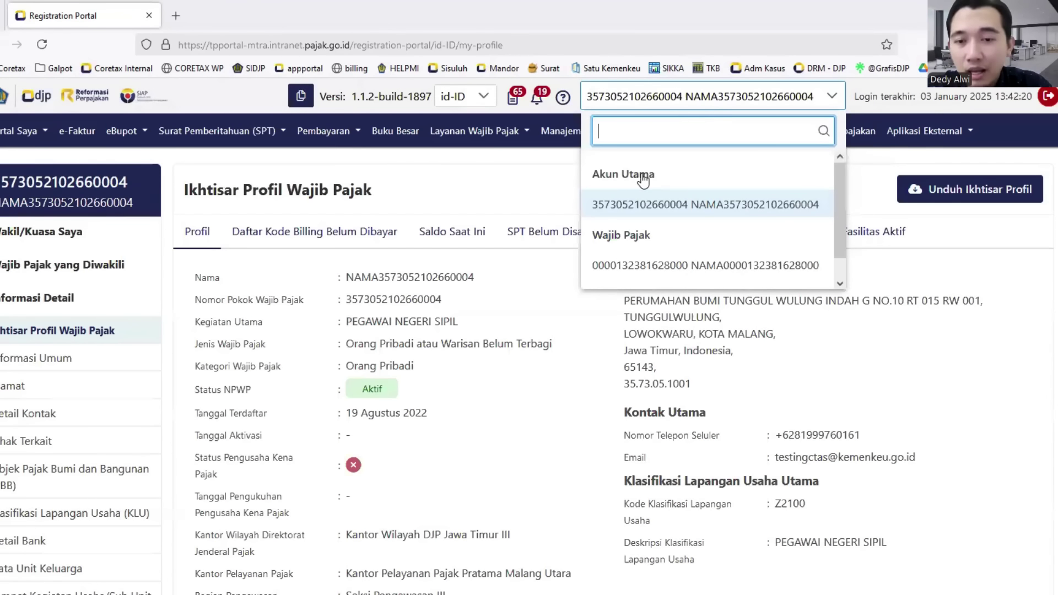
click(676, 210)
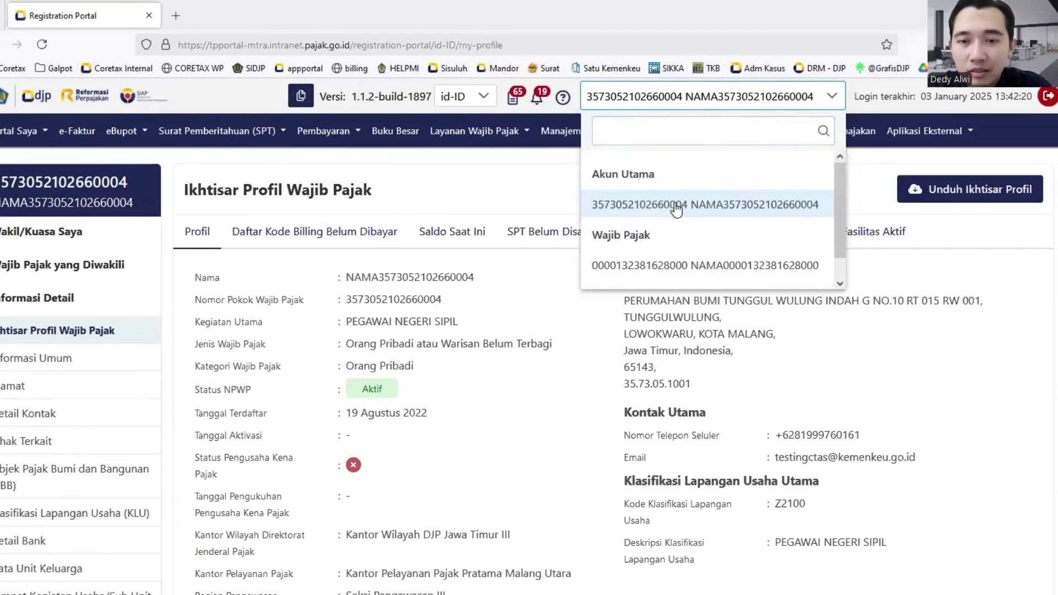
click(717, 94)
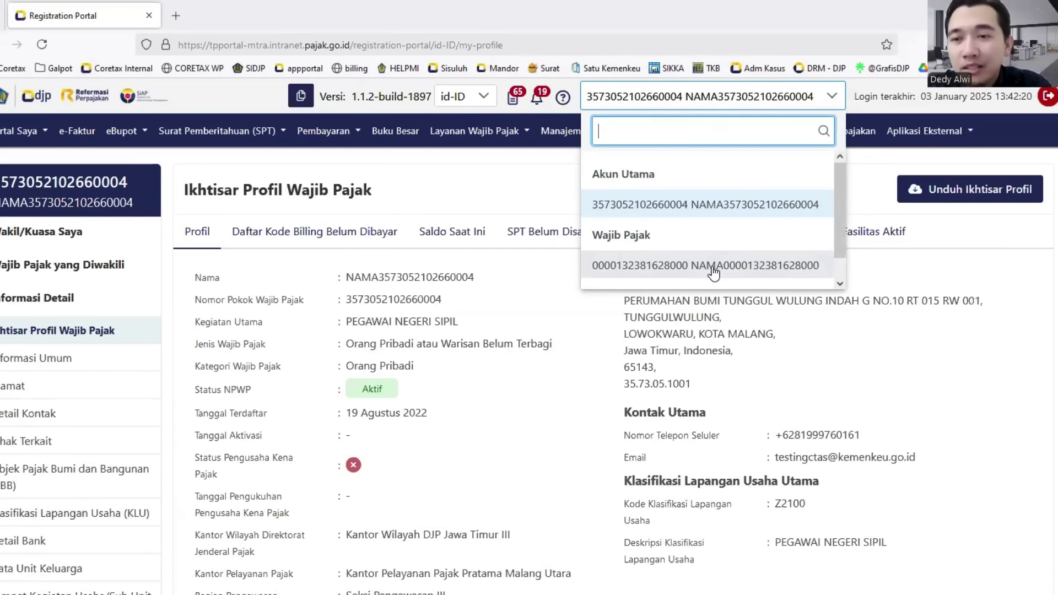
click(679, 204)
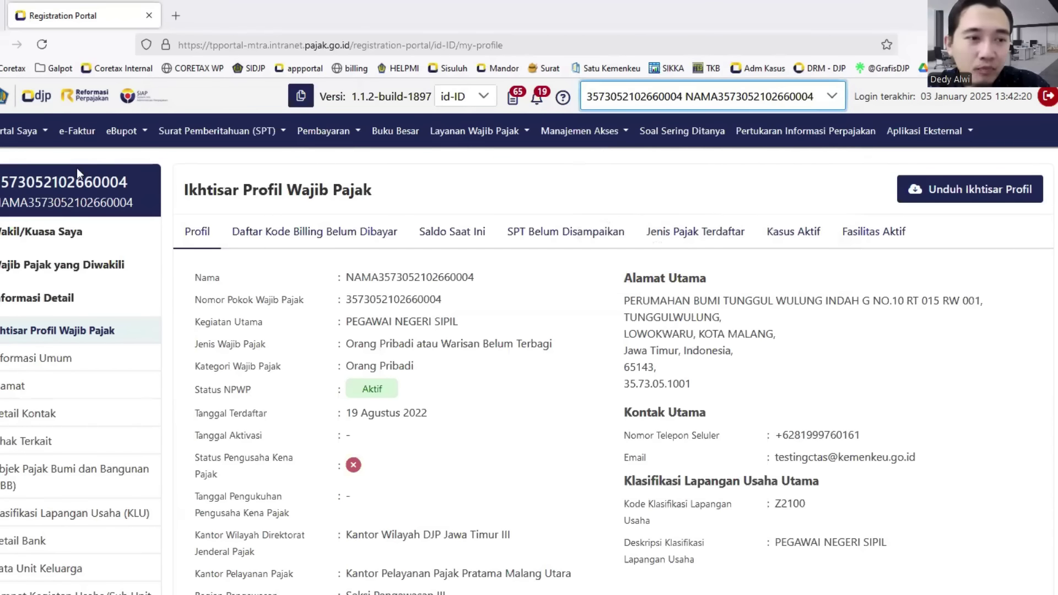
click(3, 133)
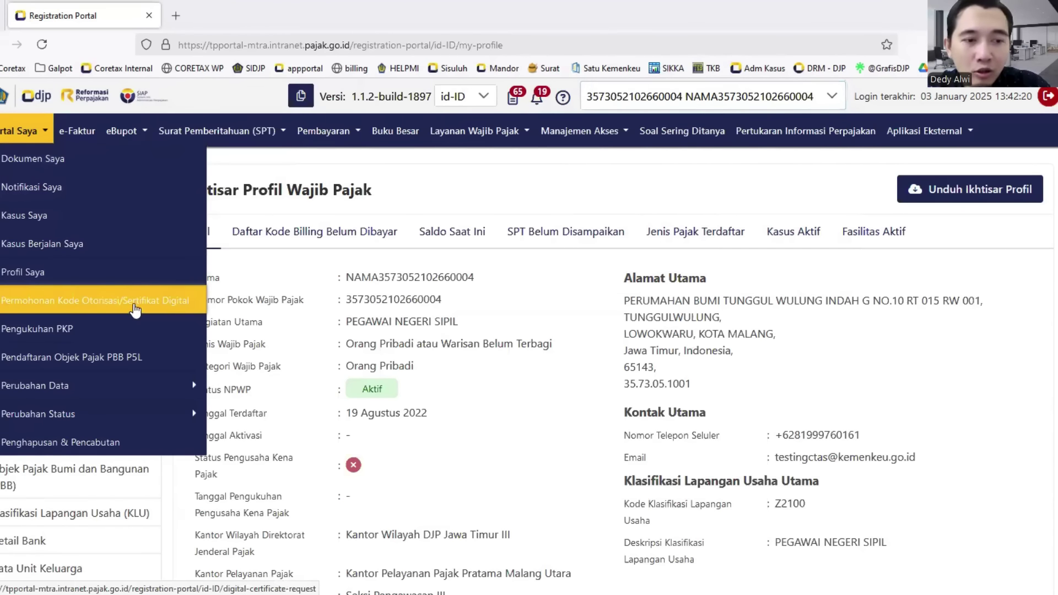
- Open the digital certificate request and set Jenis Sertifikat Digital to Kode Otorisasi DJP
click(166, 308)
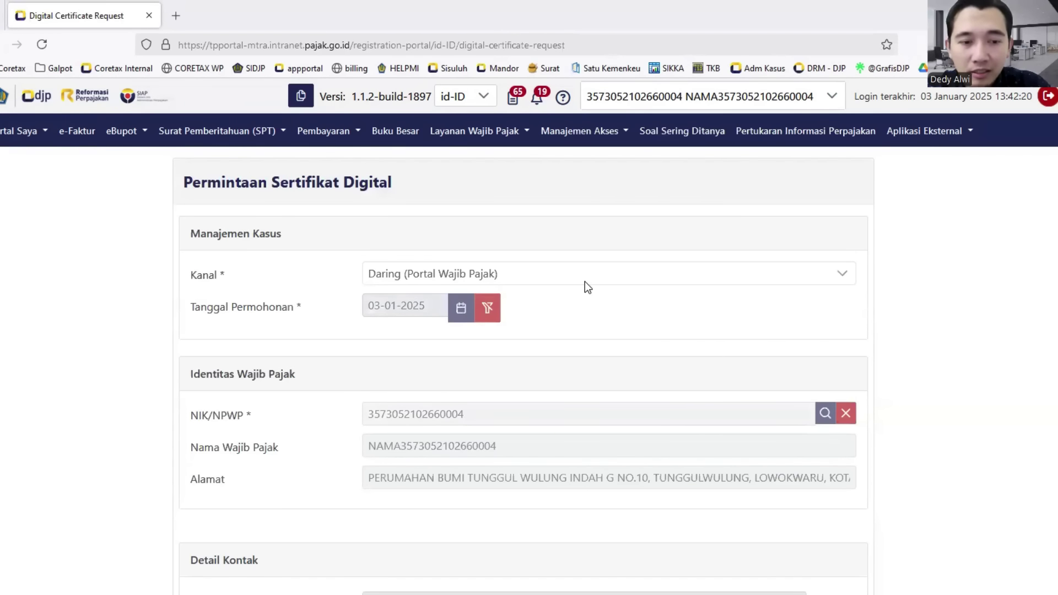
scroll(585, 282, down, 5)
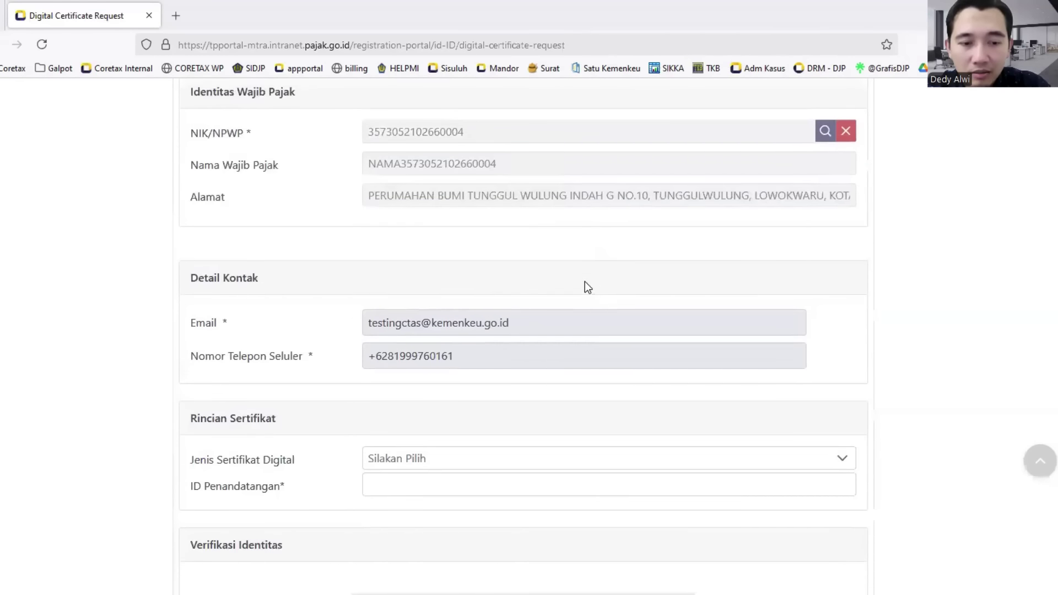
scroll(584, 282, down, 4)
click(584, 278)
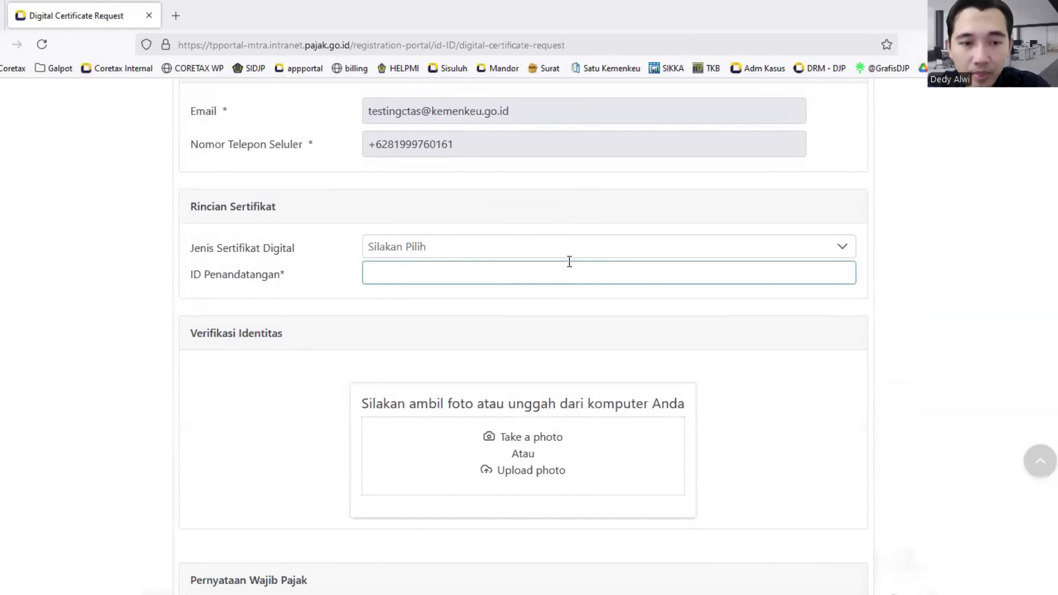
click(567, 257)
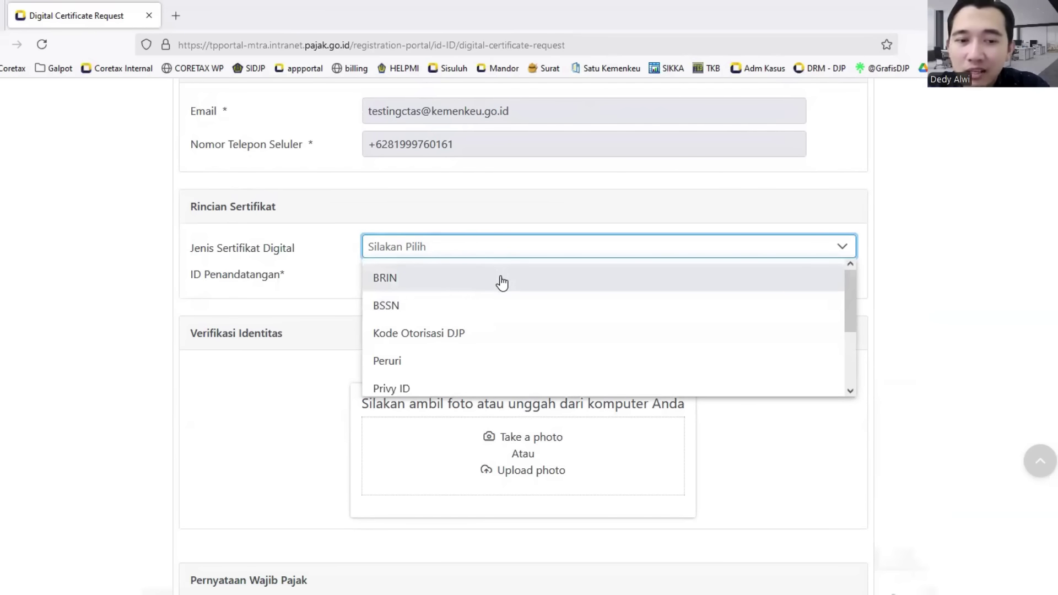
click(463, 336)
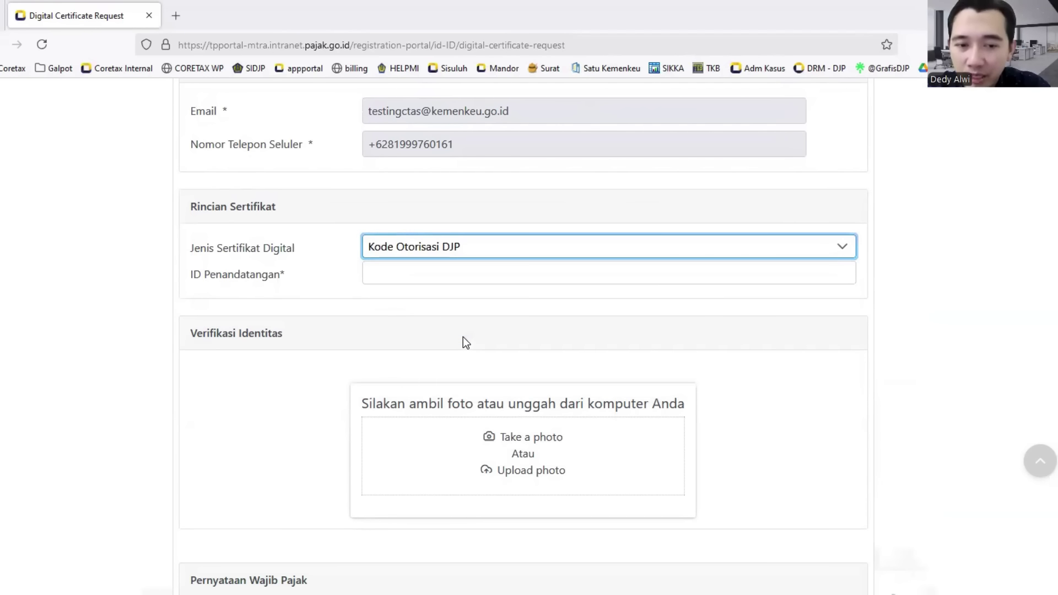
- Enter the certificate passphrase, then repeat the same passphrase in the Ulangi Passphrase field
click(457, 275)
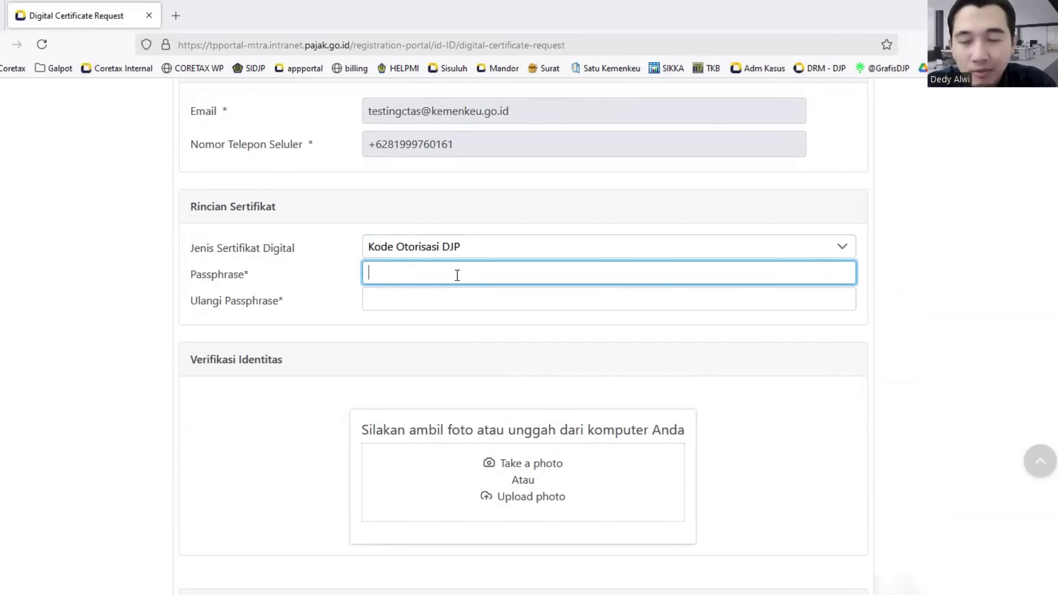
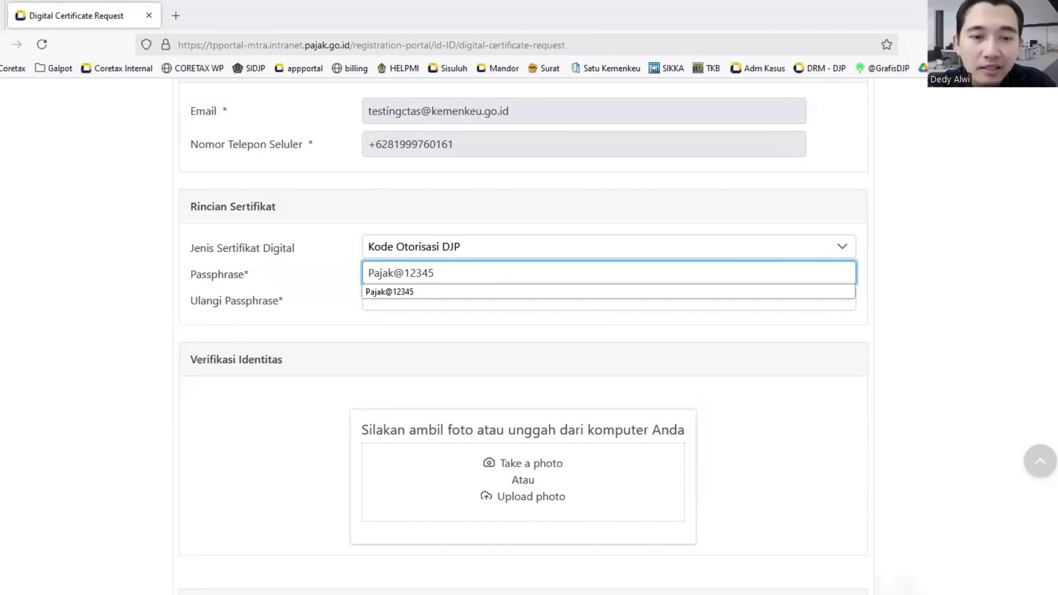
click(410, 304)
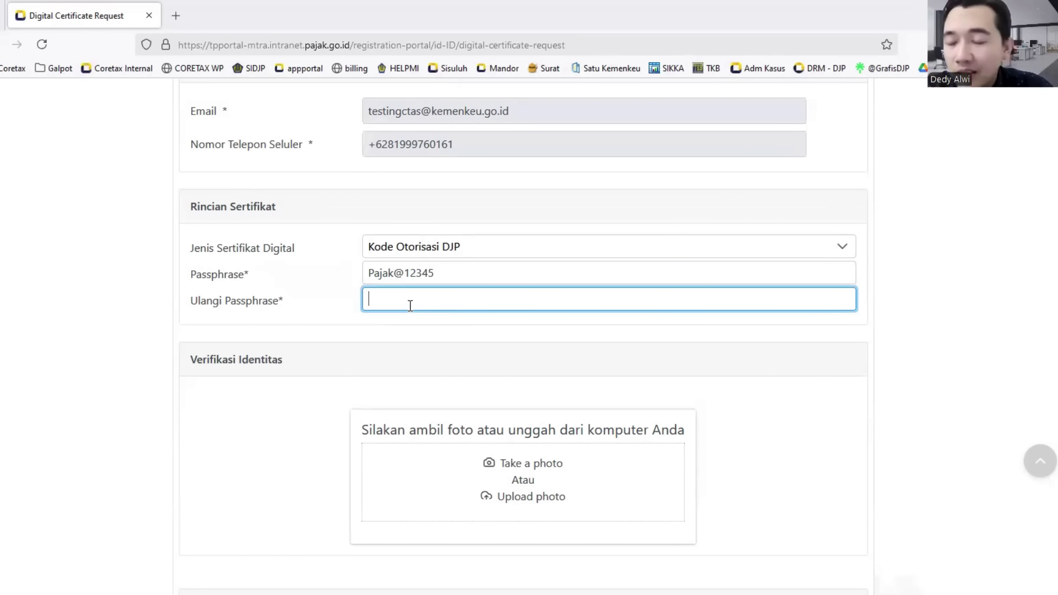
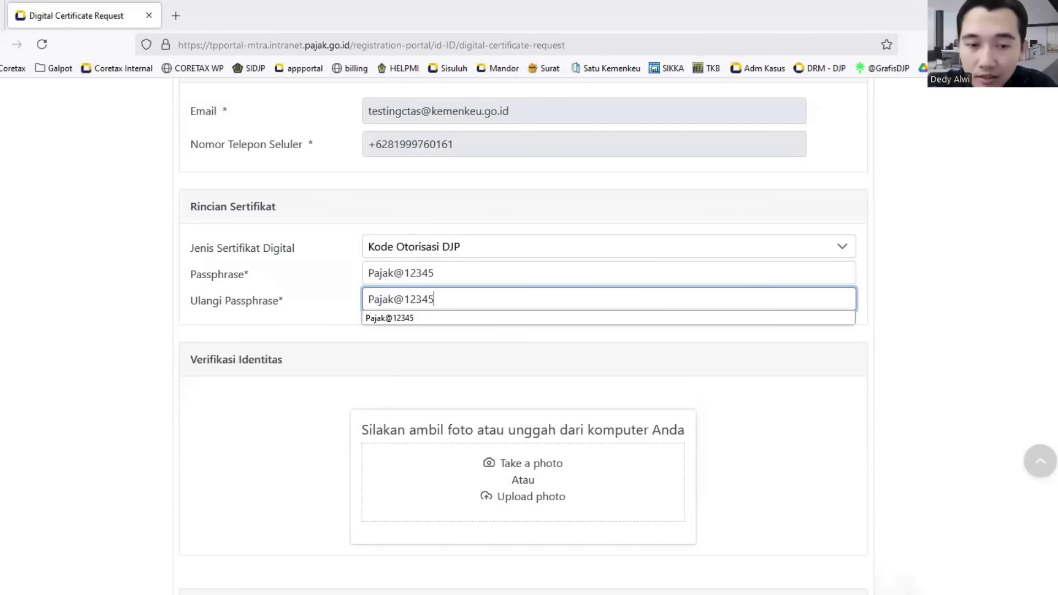
click(420, 340)
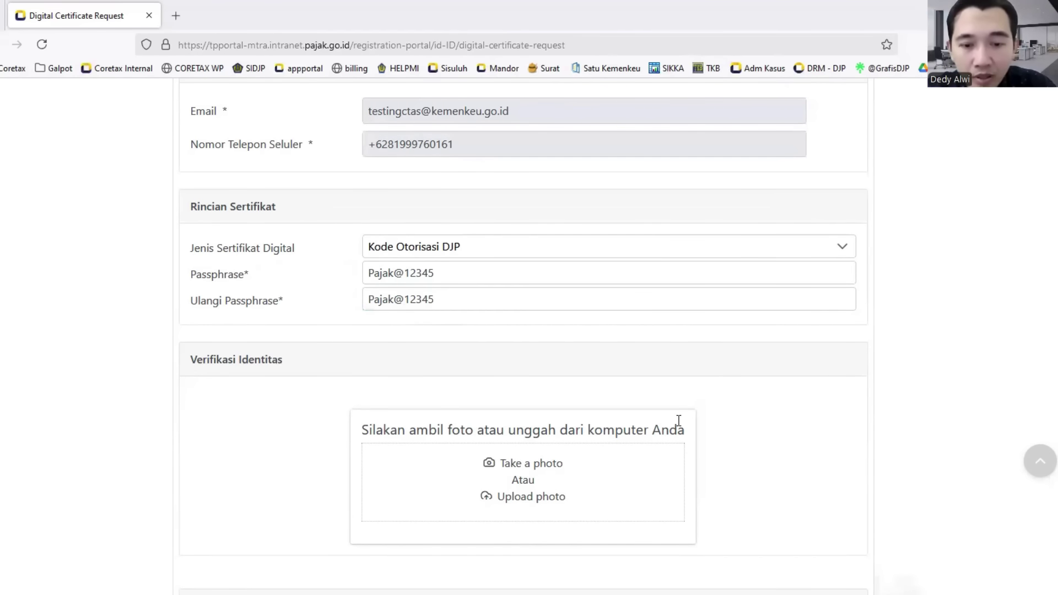
scroll(671, 421, down, 1)
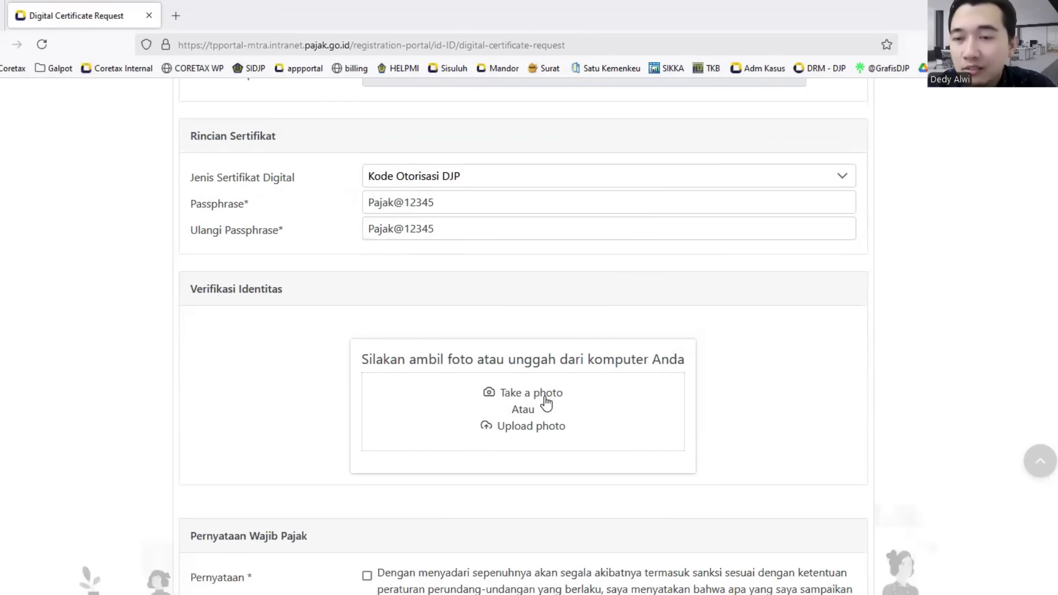
- Allow camera access and take a first identity photo, then delete it with Hapus Foto
click(546, 399)
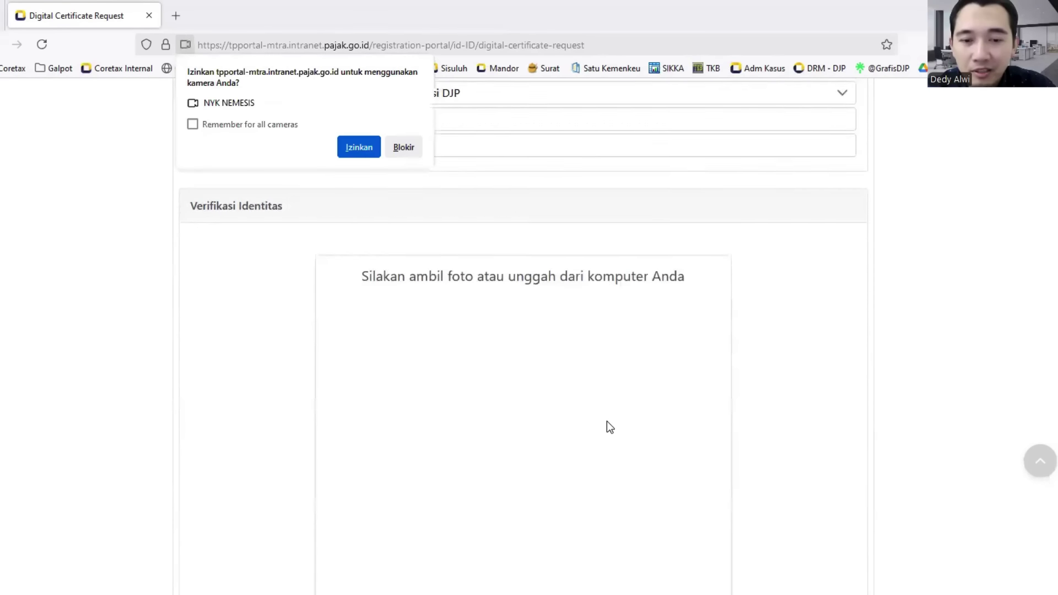
scroll(607, 421, down, 3)
click(543, 449)
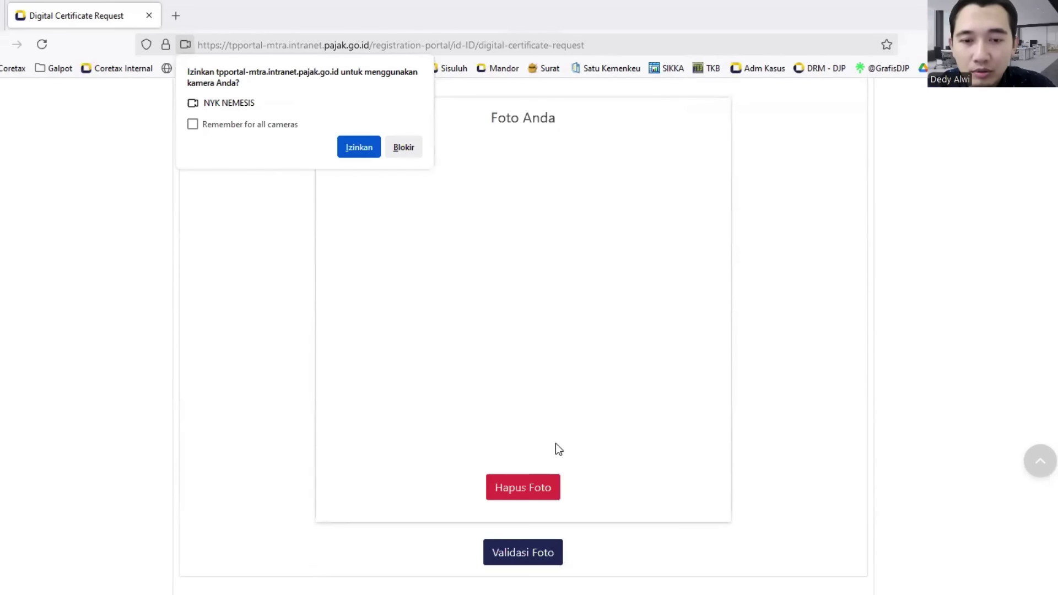
scroll(624, 392, up, 2)
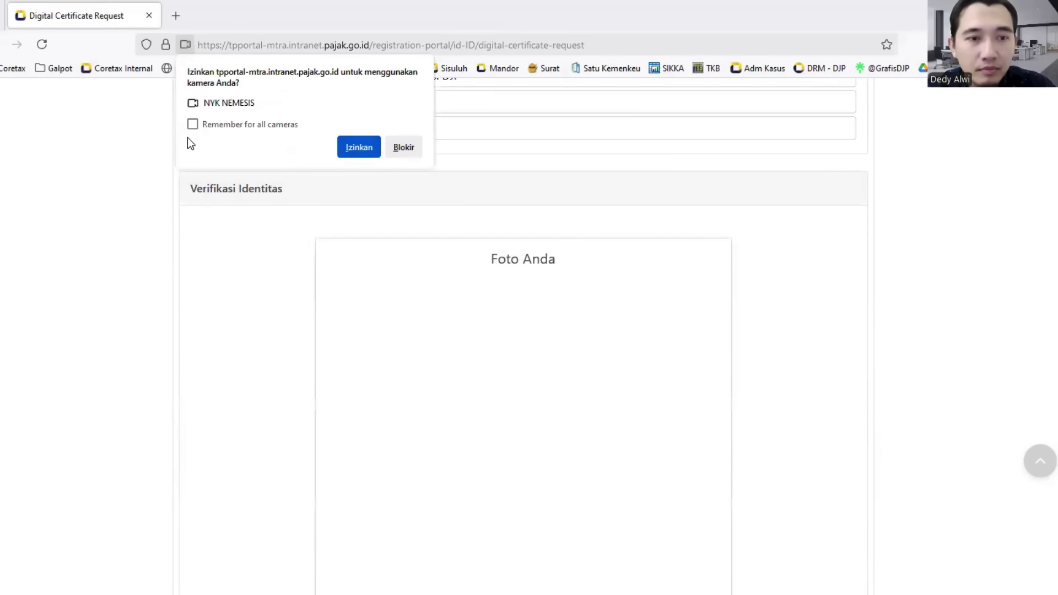
click(359, 148)
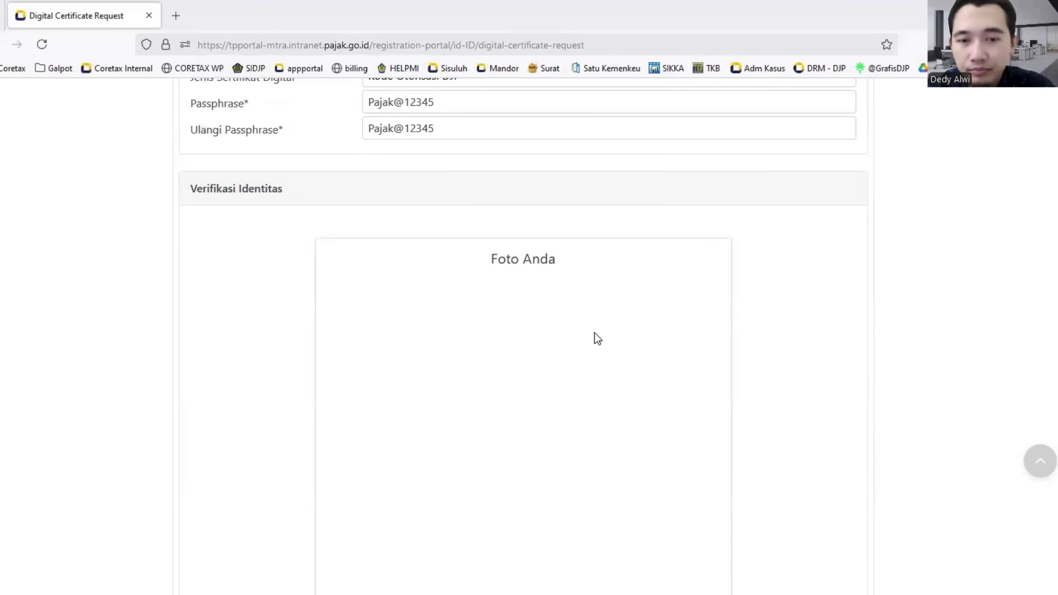
scroll(599, 331, down, 2)
scroll(599, 330, down, 1)
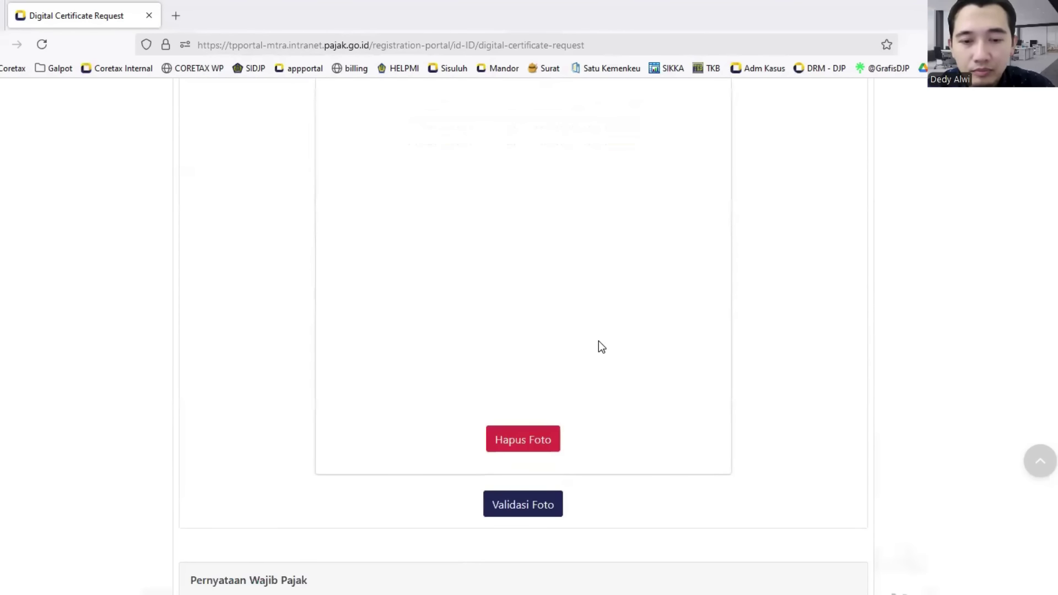
click(538, 435)
scroll(574, 328, up, 2)
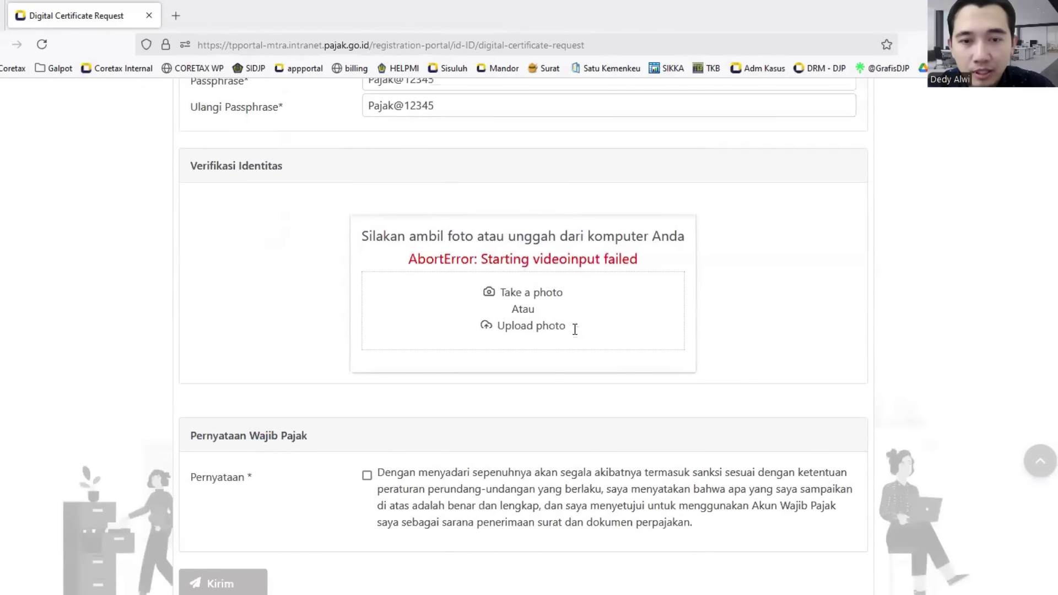
- Retake the identity photo with Ambil Foto and pass it through Validasi Foto
click(523, 298)
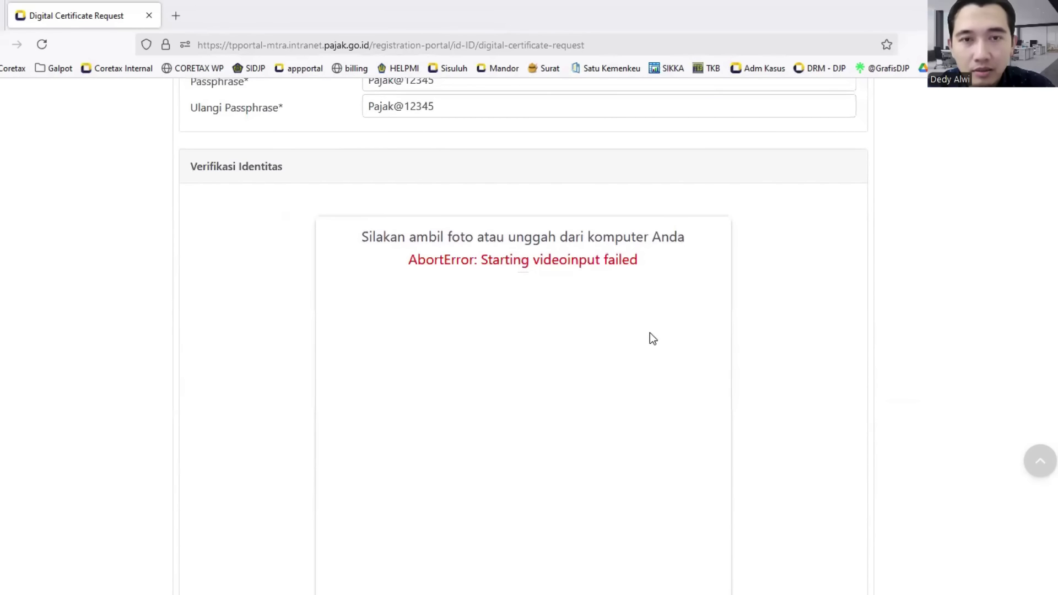
scroll(691, 323, down, 4)
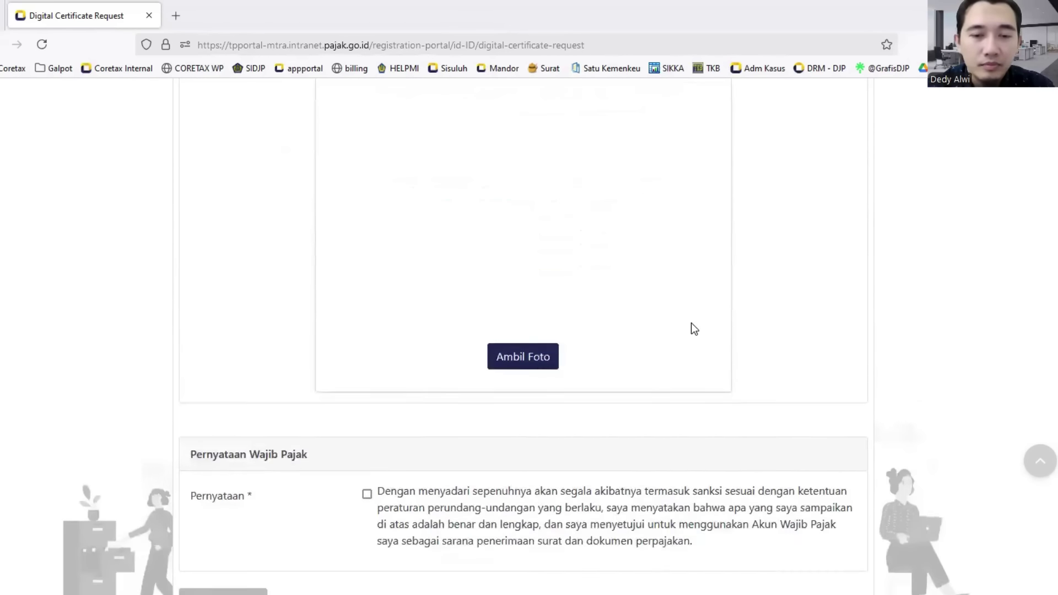
scroll(691, 323, up, 5)
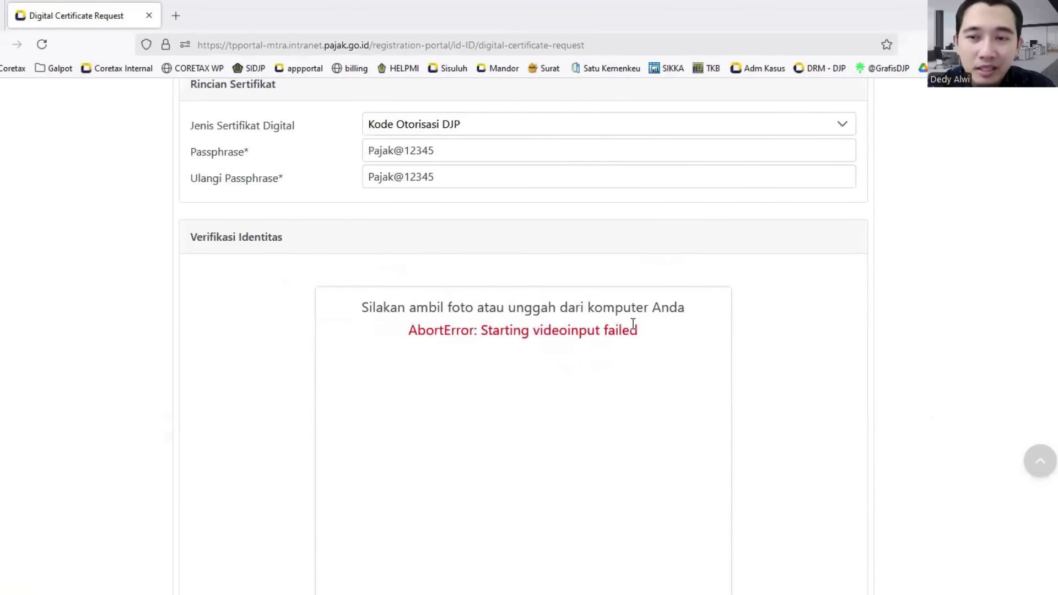
scroll(633, 324, down, 4)
click(546, 492)
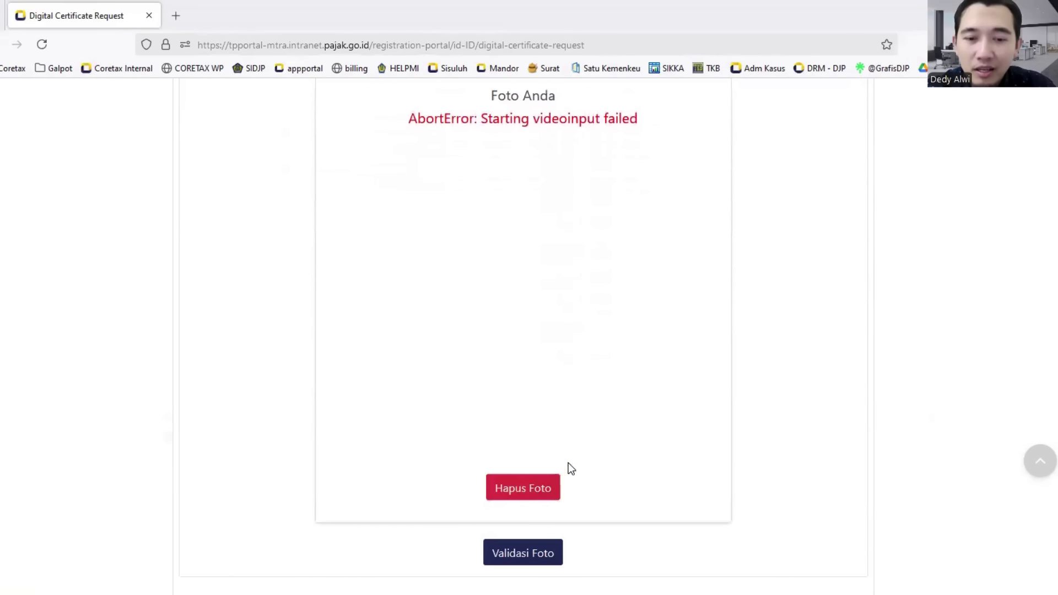
scroll(595, 165, up, 1)
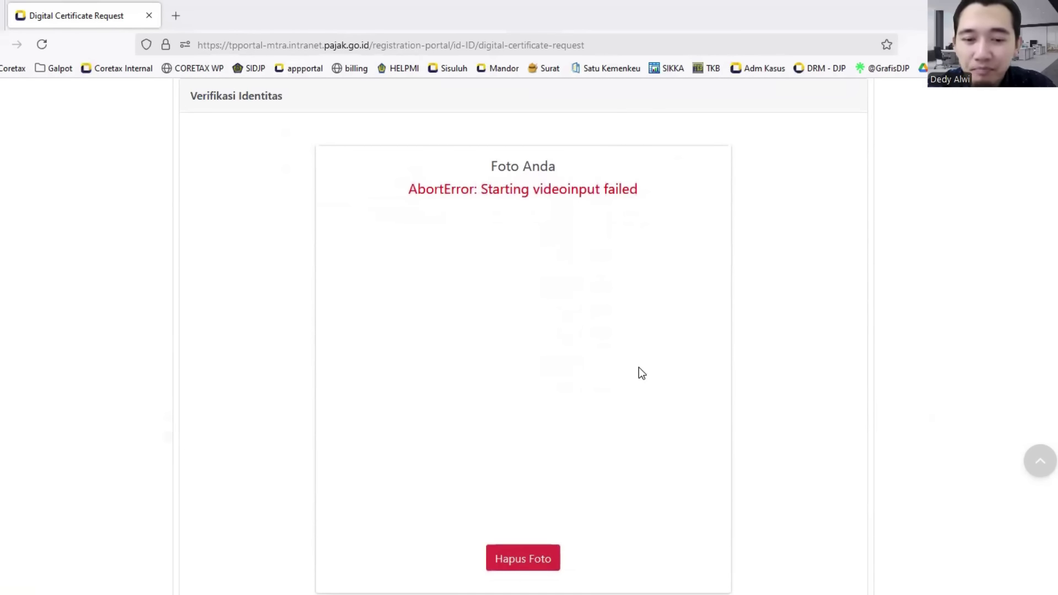
scroll(639, 367, down, 3)
click(536, 419)
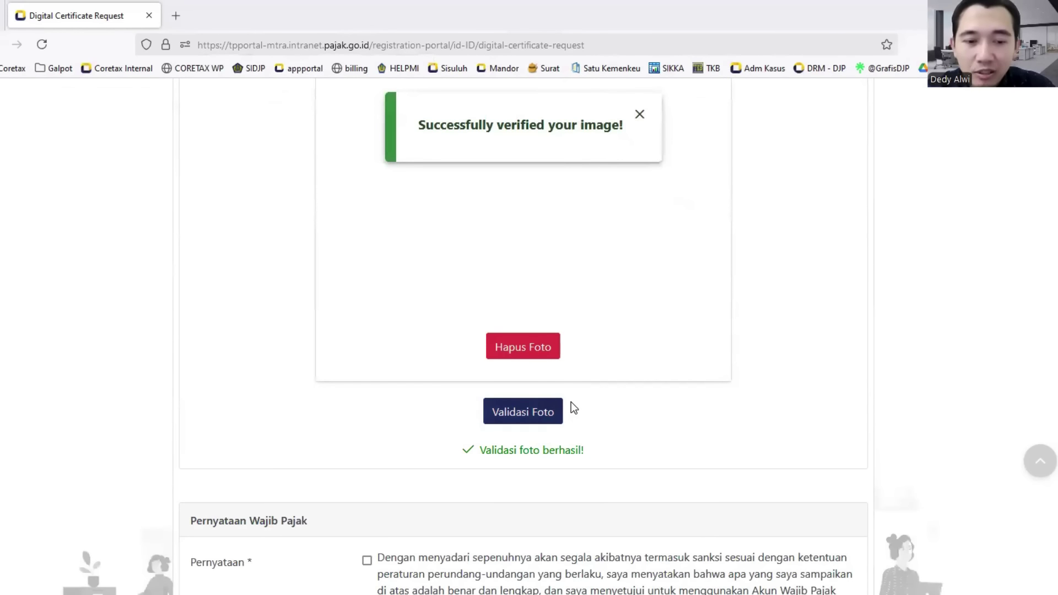
scroll(551, 399, down, 3)
- Tick the Pernyataan declaration and submit the certificate request with Kirim
click(366, 420)
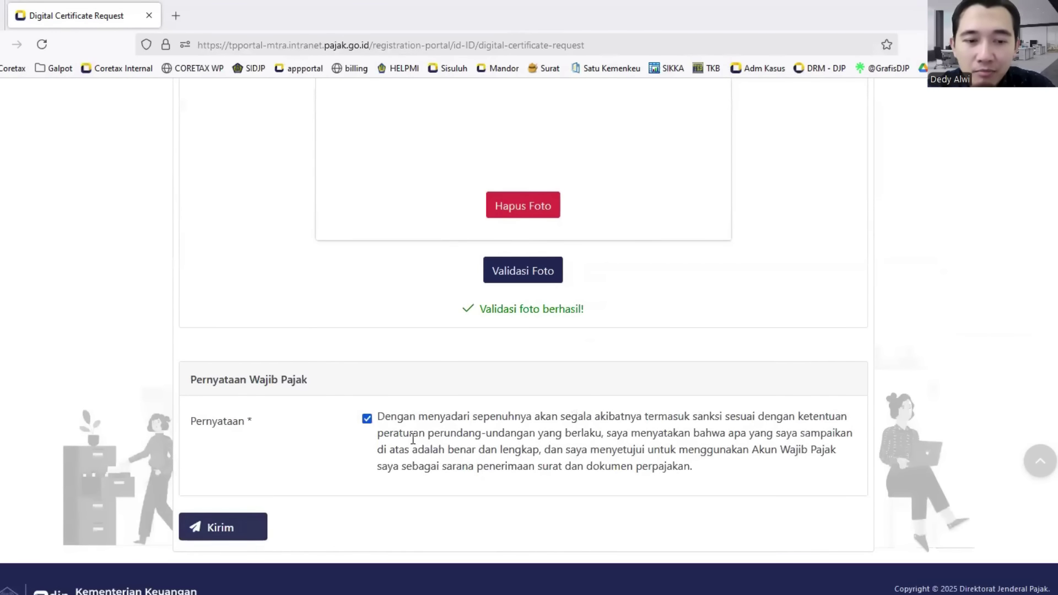
click(221, 530)
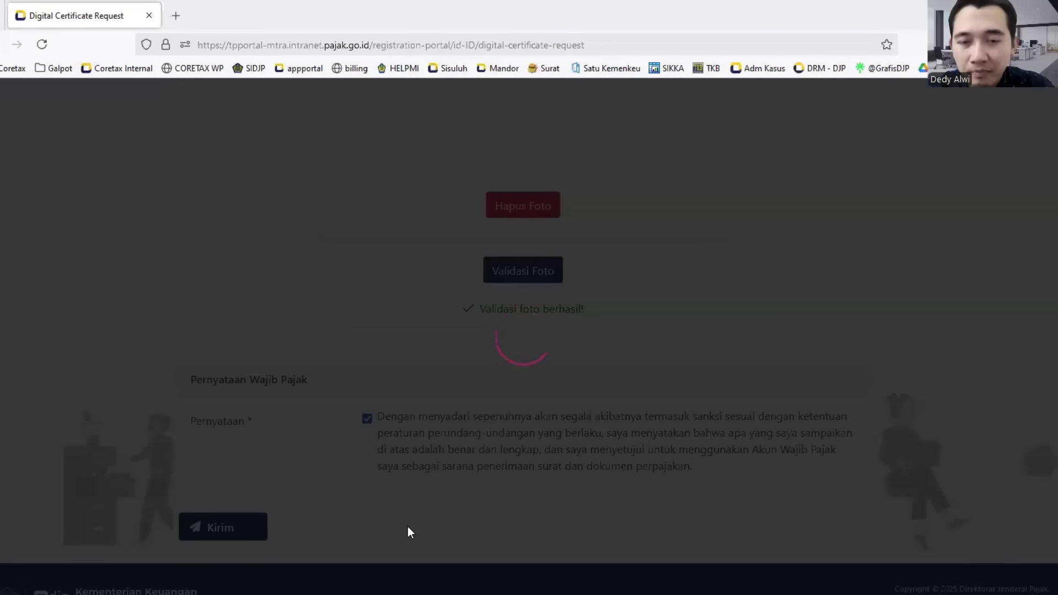